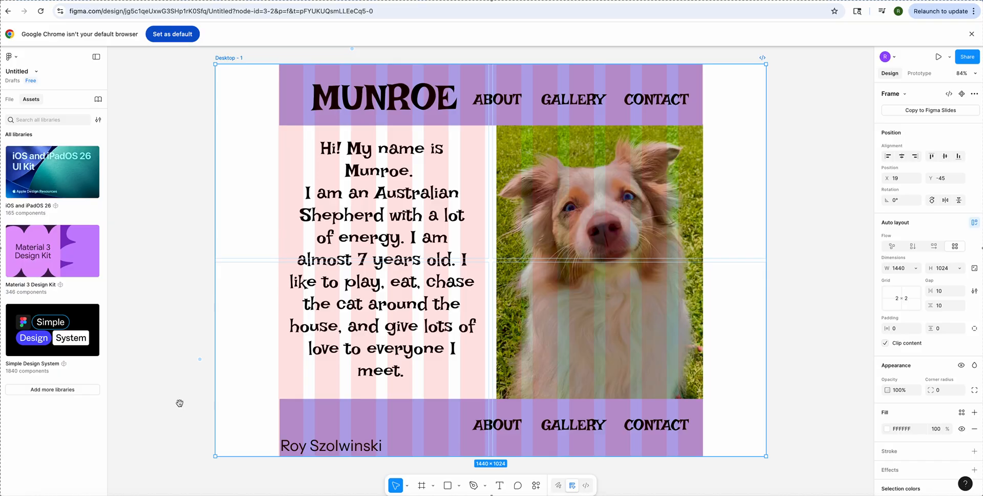
# Read the Business Website Phase 1 assignment's requirements for the header, footer, navigation and page content
pyautogui.scroll(1, 181, 421)
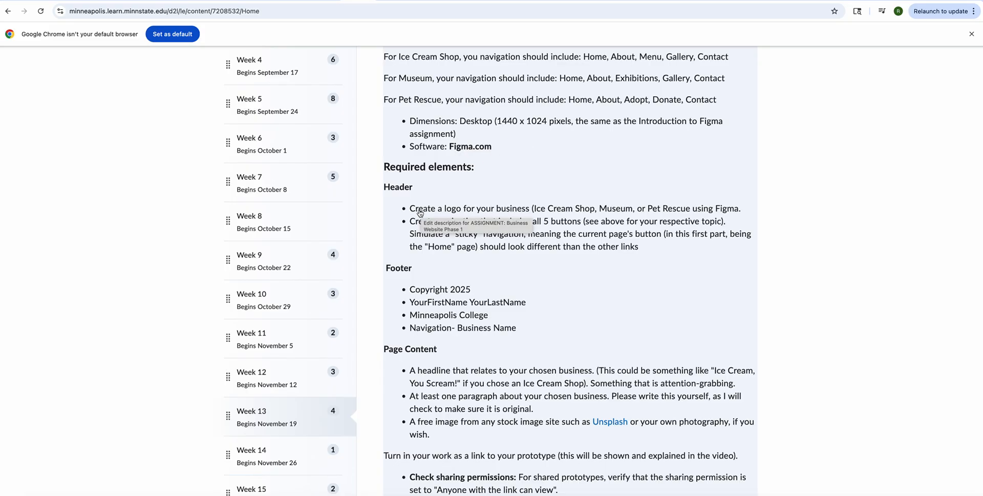
pyautogui.scroll(1, 540, 275)
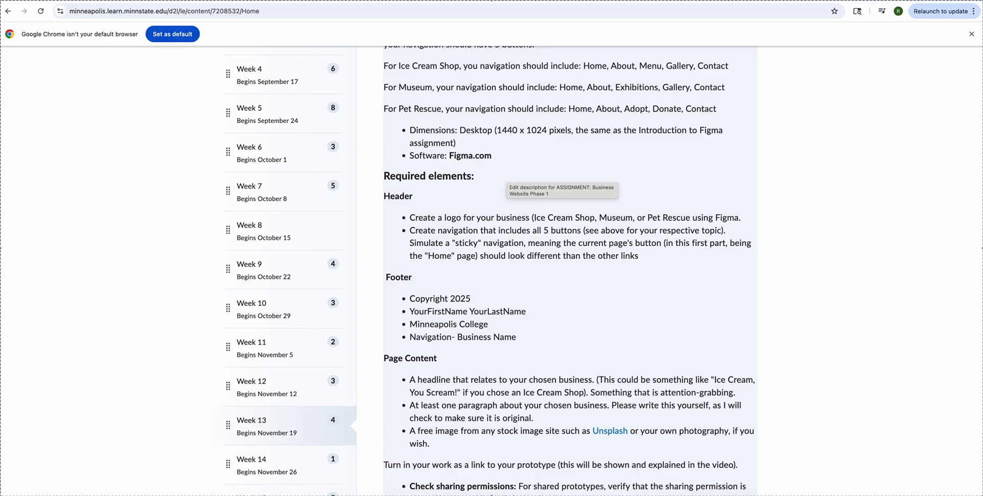
pyautogui.scroll(-1, 185, 349)
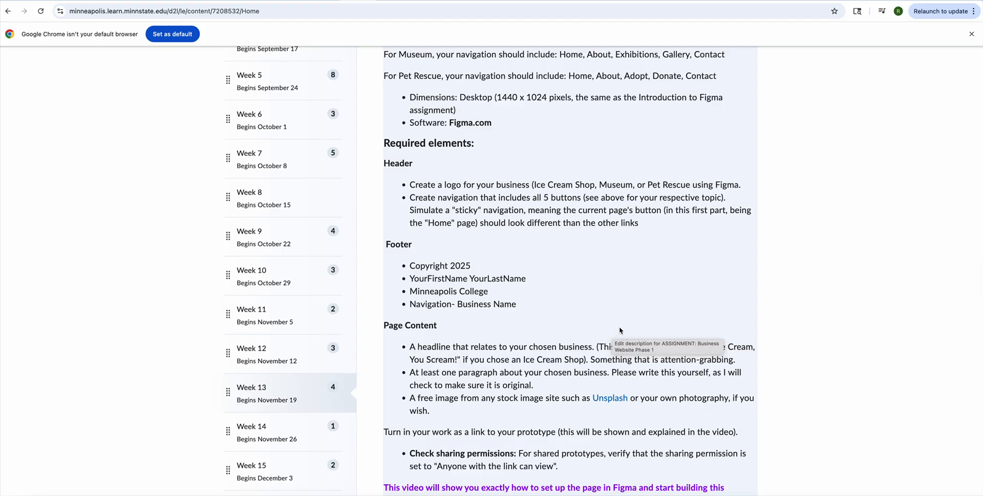
pyautogui.scroll(-3, 620, 330)
pyautogui.scroll(5, 619, 331)
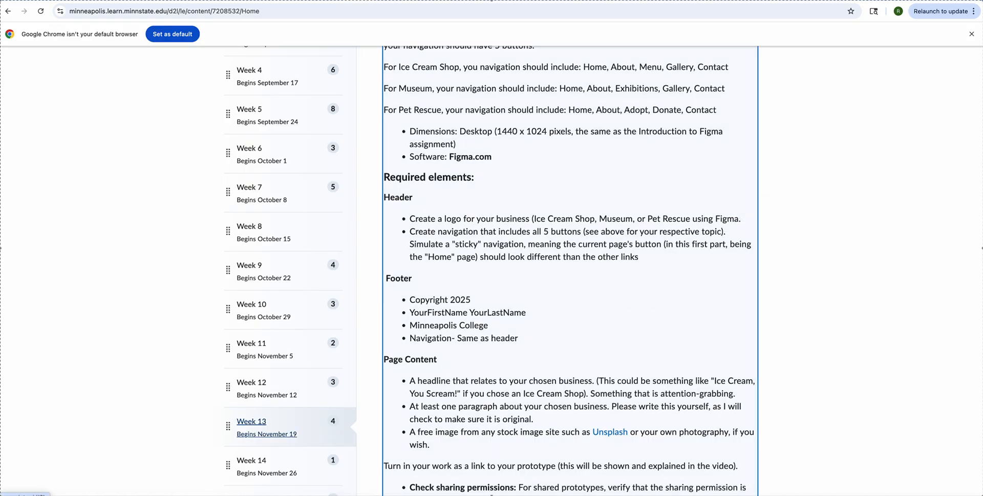
pyautogui.scroll(-2, 251, 425)
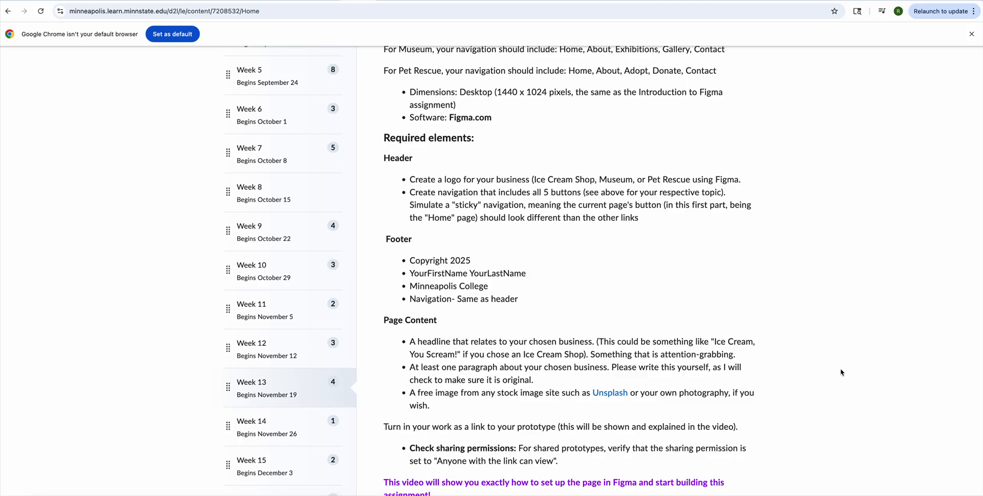
pyautogui.press('super+shift+5')
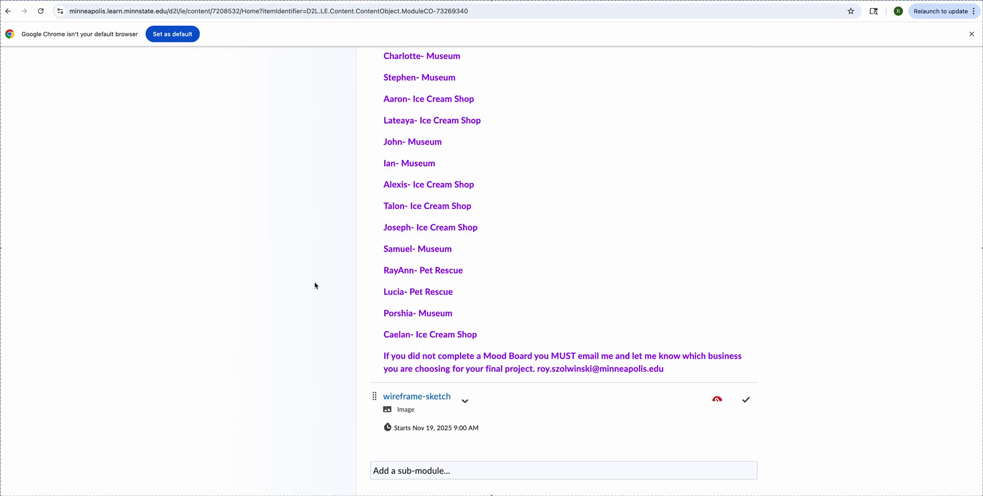
# Open the wireframe-sketch in the Week 13 module and examine its header, body and footer layout
pyautogui.click(426, 398)
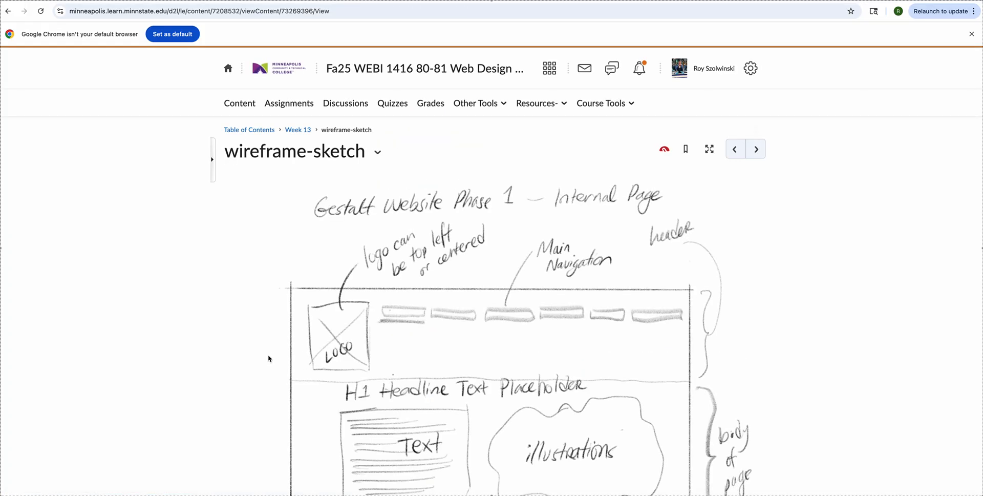
pyautogui.scroll(-4, 267, 359)
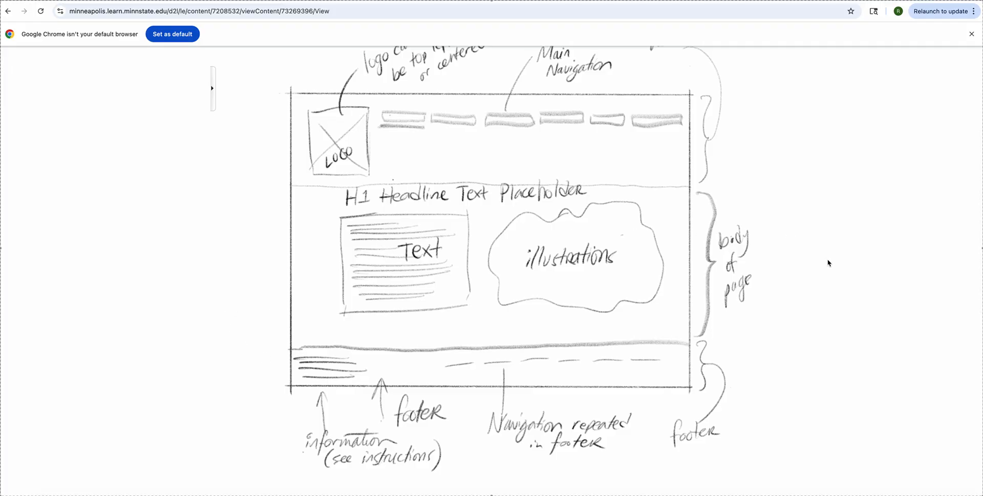
pyautogui.scroll(1, 829, 266)
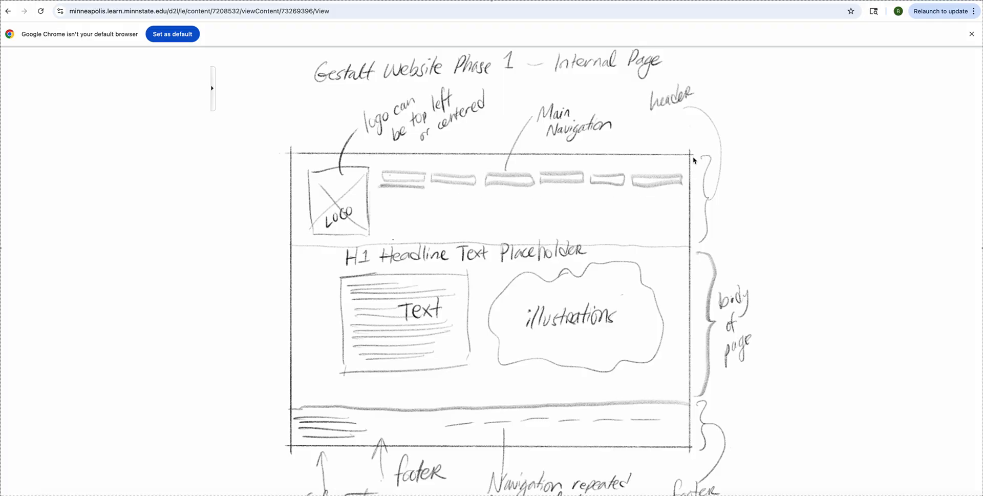
pyautogui.scroll(-3, 723, 223)
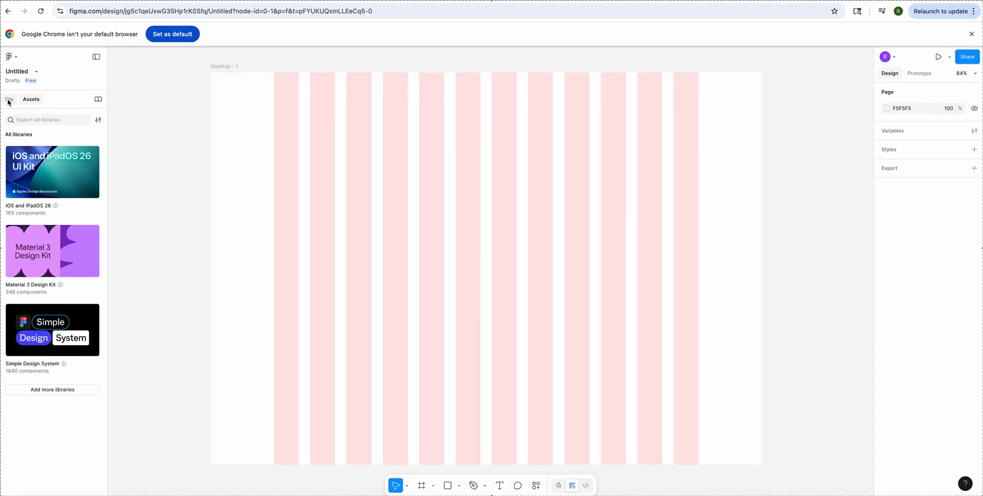
# Show the Figma file's pages and layers, and bring up the wireframe sketch image over the design
pyautogui.click(9, 99)
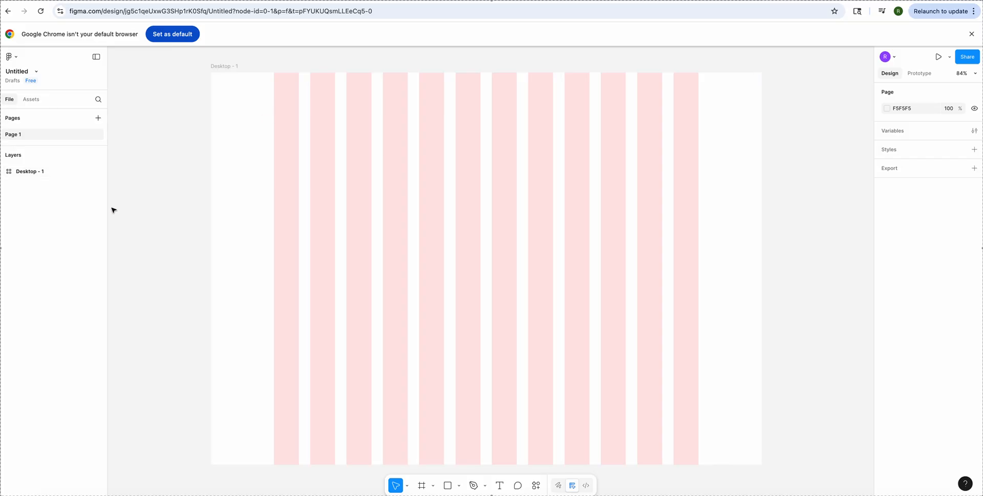
pyautogui.click(422, 485)
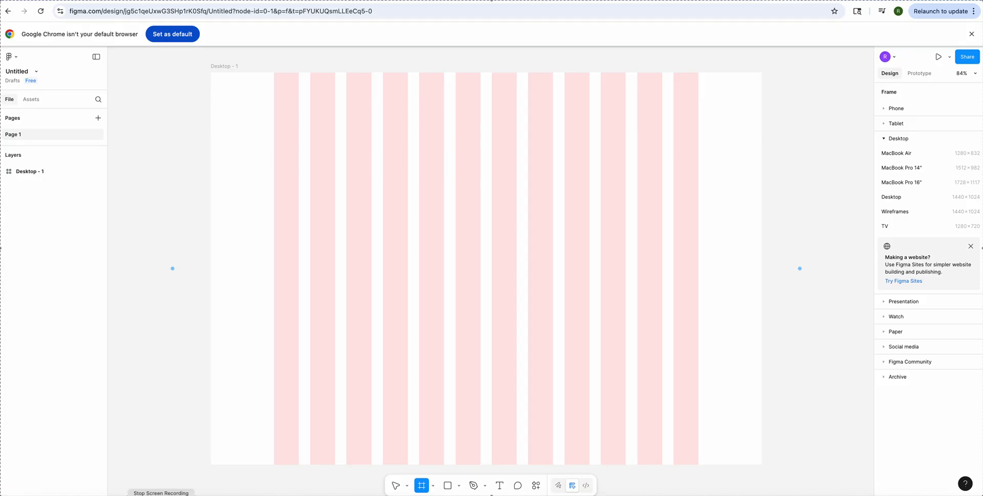
pyautogui.click(892, 495)
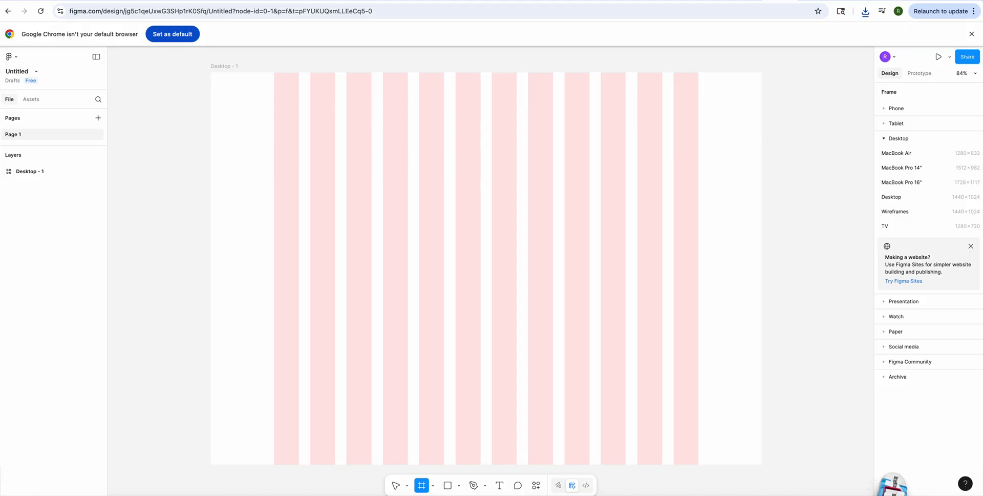
pyautogui.click(956, 110)
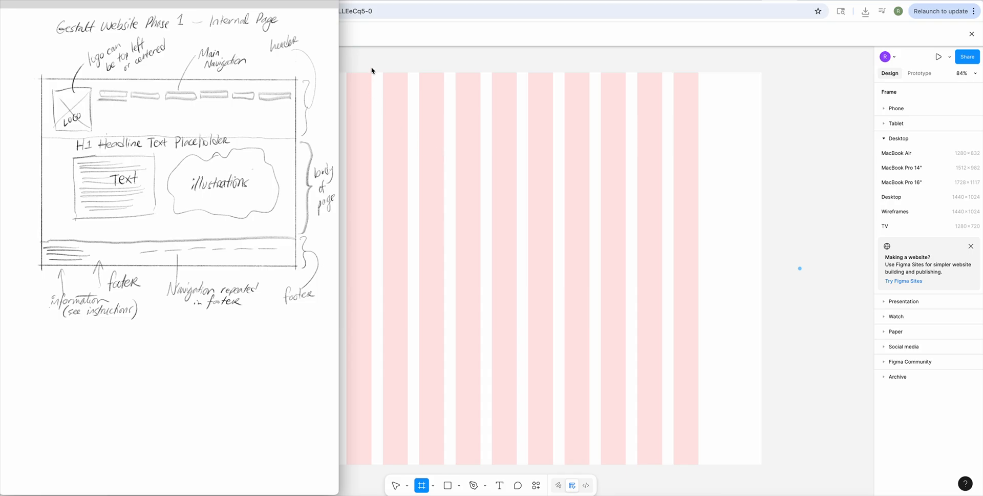
pyautogui.click(450, 488)
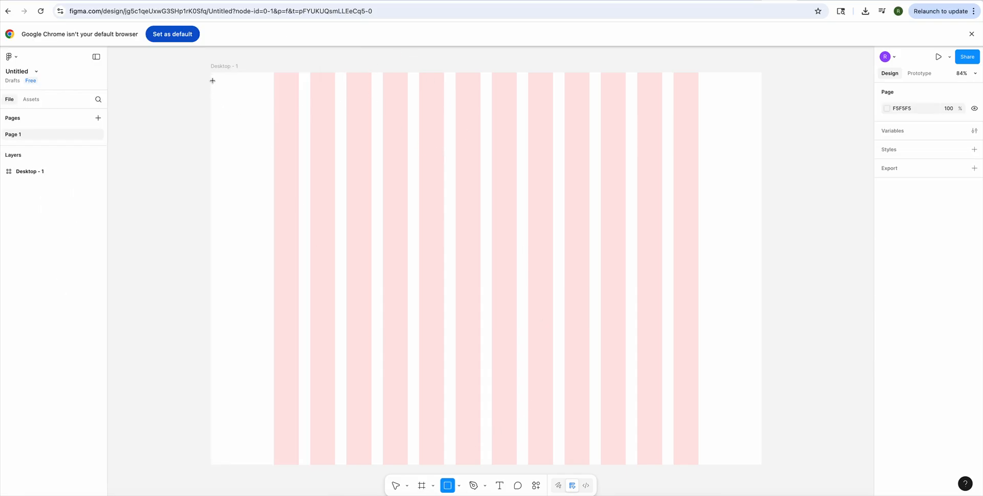
pyautogui.moveTo(210, 71); pyautogui.dragTo(759, 153)
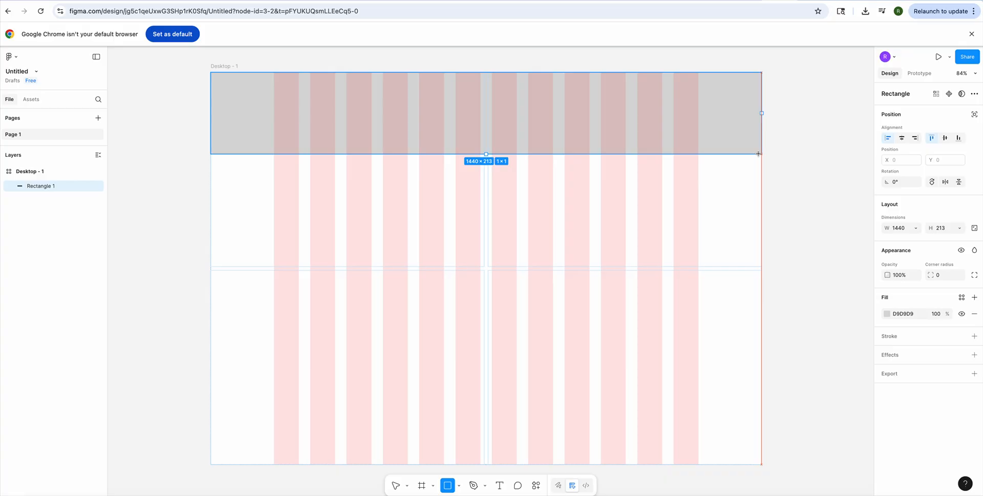
pyautogui.moveTo(758, 154); pyautogui.dragTo(758, 153)
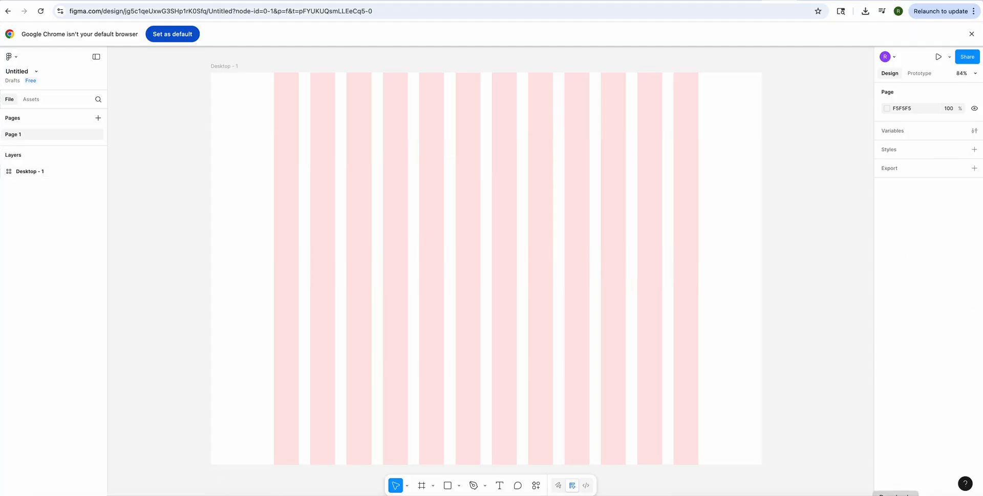
# Reopen the wireframe sketch image and check the header, body and footer proportions against the desktop frame
pyautogui.click(892, 494)
pyautogui.click(897, 487)
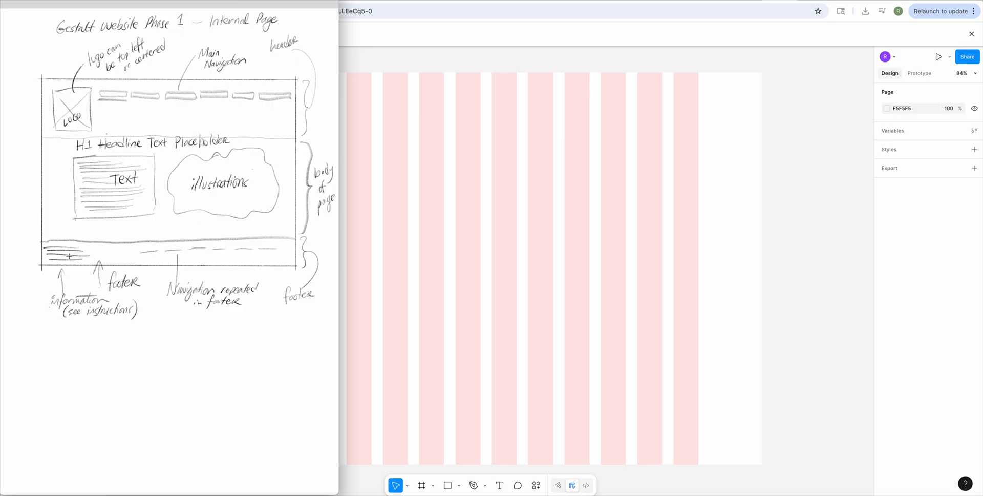
pyautogui.click(422, 64)
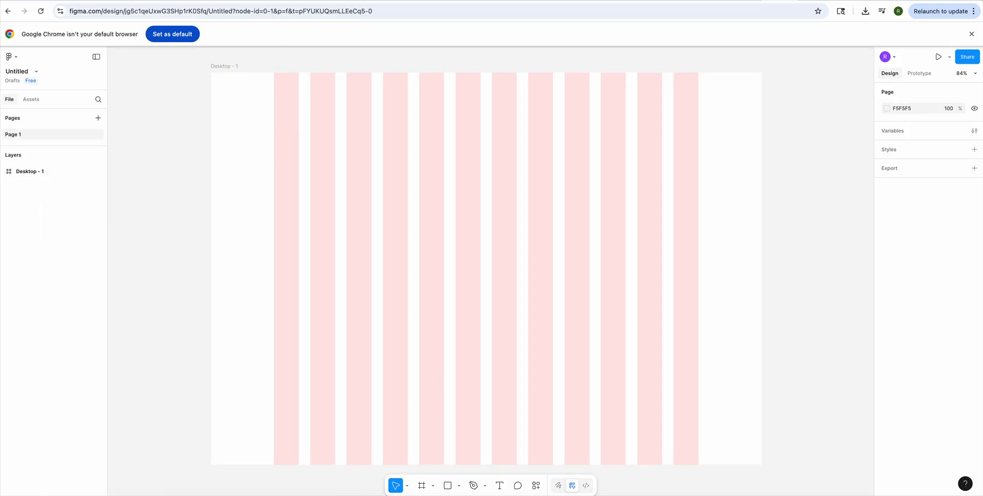
# Draw a full-width header rectangle about 1440 × 202 at the top of the Desktop - 1 frame and fill it with blue 33CBF1
pyautogui.click(448, 486)
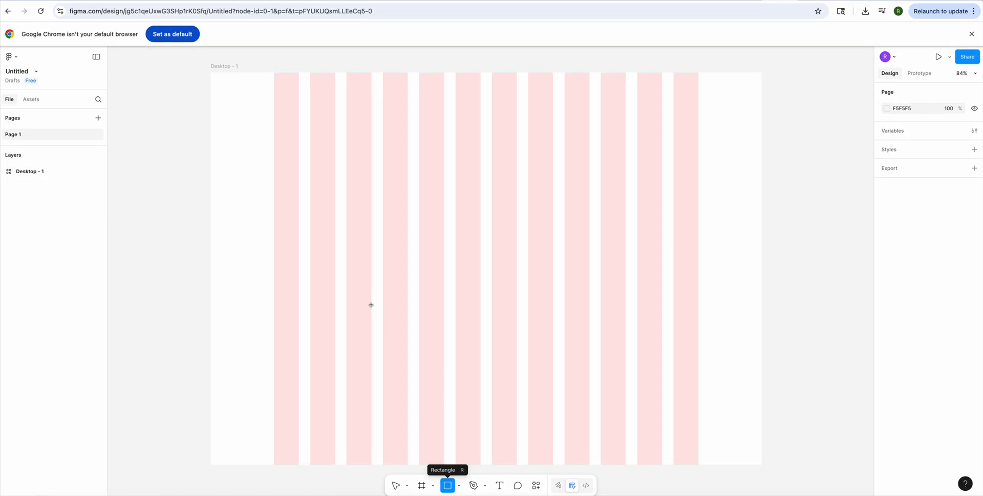
pyautogui.moveTo(206, 73)
pyautogui.mouseDown()
pyautogui.moveTo(276, 98)
pyautogui.moveTo(751, 137)
pyautogui.moveTo(763, 150)
pyautogui.mouseUp()
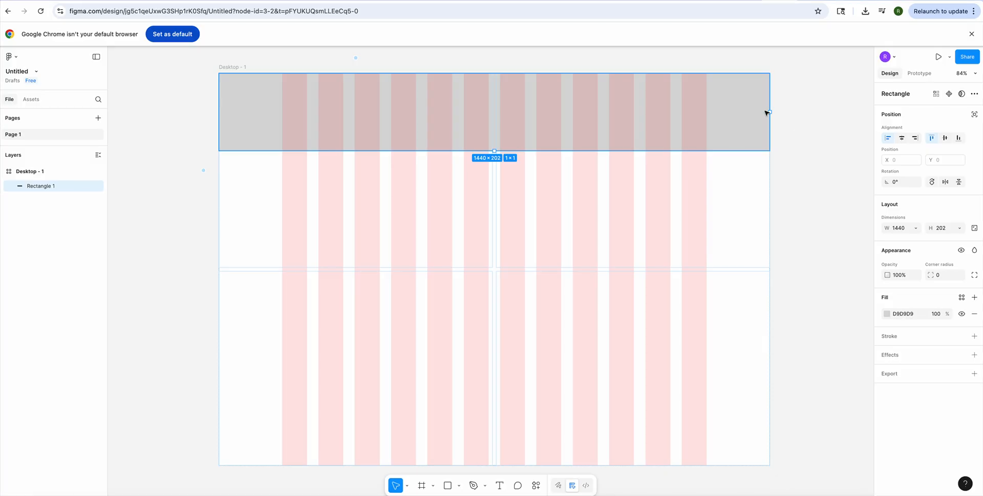
pyautogui.click(889, 315)
pyautogui.moveTo(793, 421); pyautogui.dragTo(828, 425)
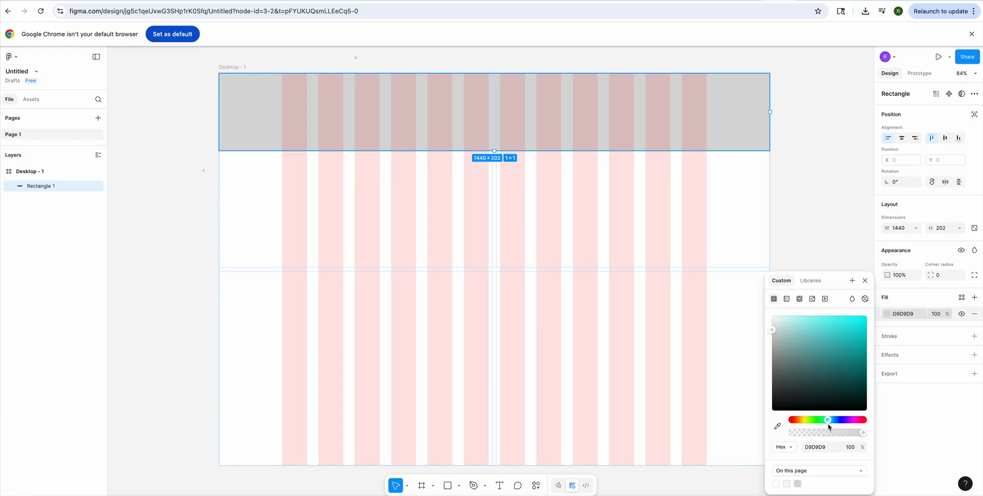
pyautogui.moveTo(772, 330); pyautogui.dragTo(867, 315)
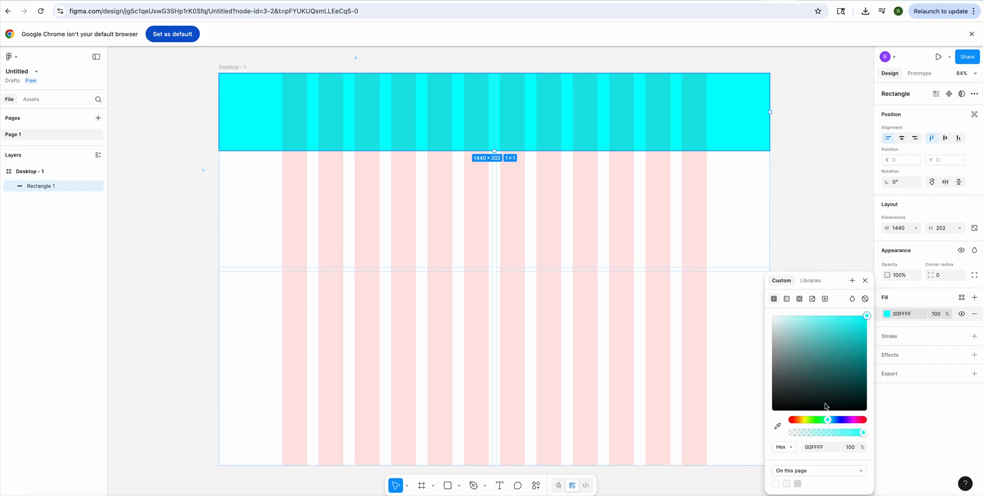
pyautogui.click(831, 420)
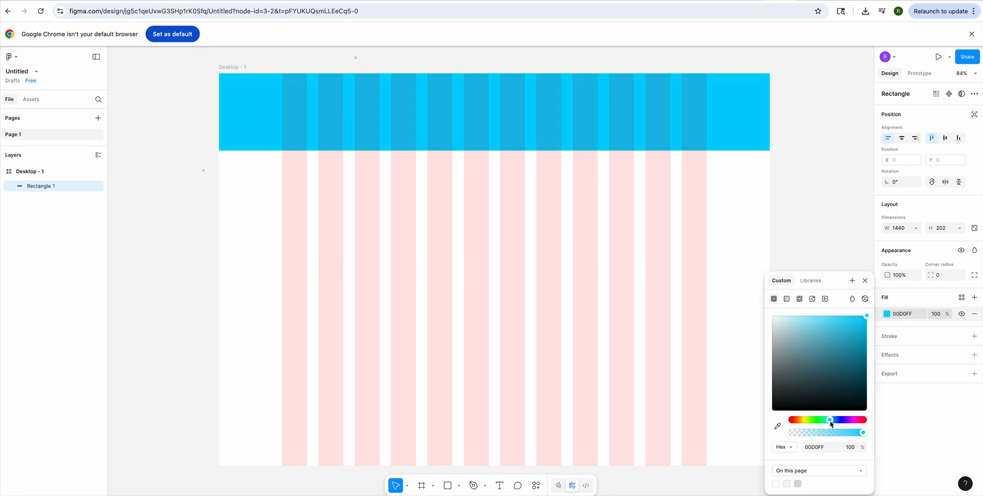
pyautogui.moveTo(831, 423); pyautogui.dragTo(830, 423)
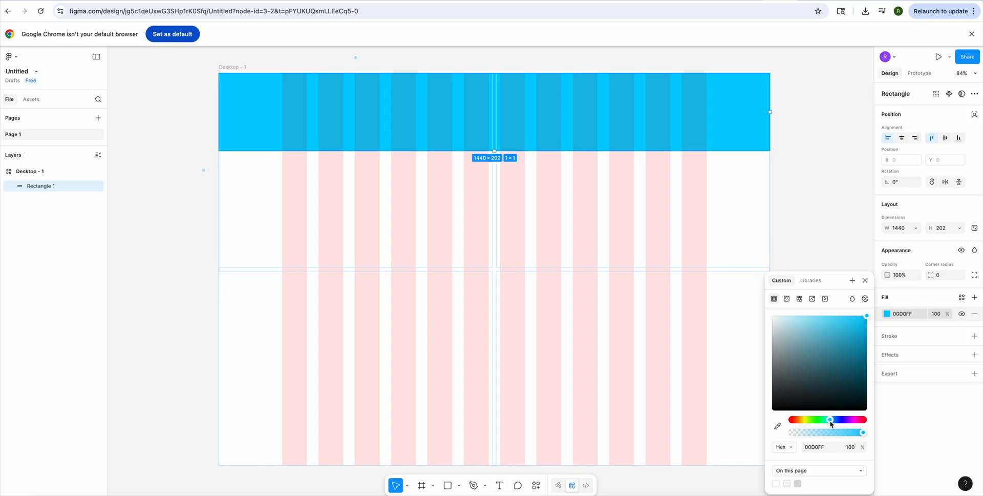
pyautogui.click(831, 422)
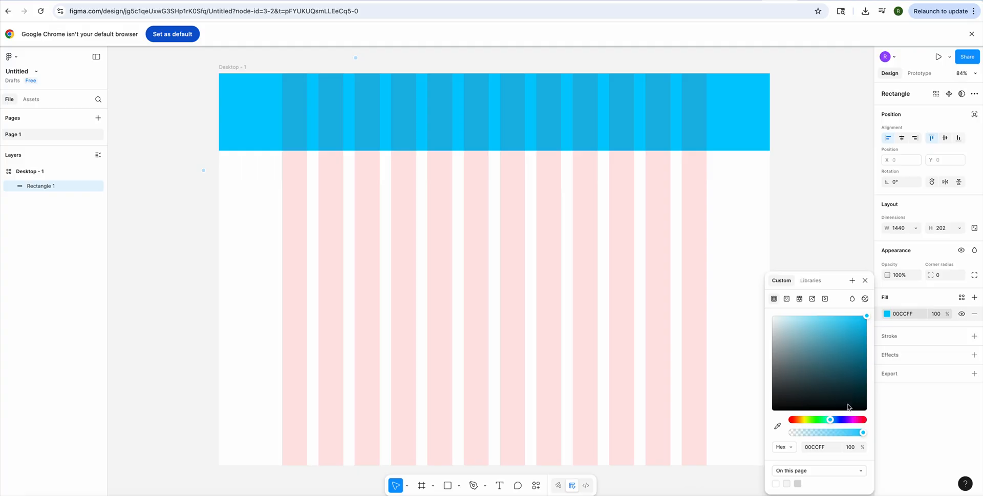
pyautogui.moveTo(862, 435)
pyautogui.mouseDown()
pyautogui.moveTo(865, 387)
pyautogui.moveTo(873, 434)
pyautogui.mouseUp()
pyautogui.moveTo(867, 316); pyautogui.dragTo(847, 322)
pyautogui.click(865, 281)
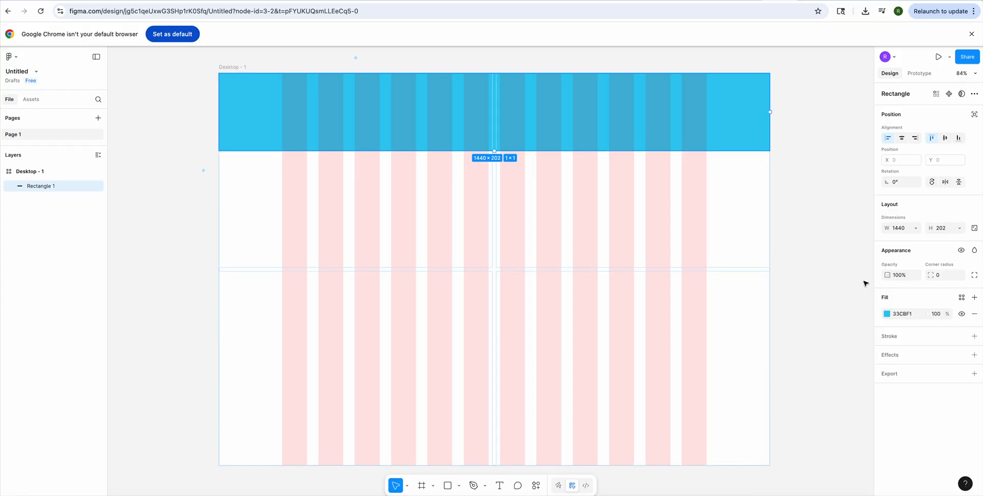
# Draw a full-width footer rectangle about 1440 × 196 along the bottom edge of the Desktop - 1 frame
pyautogui.click(447, 488)
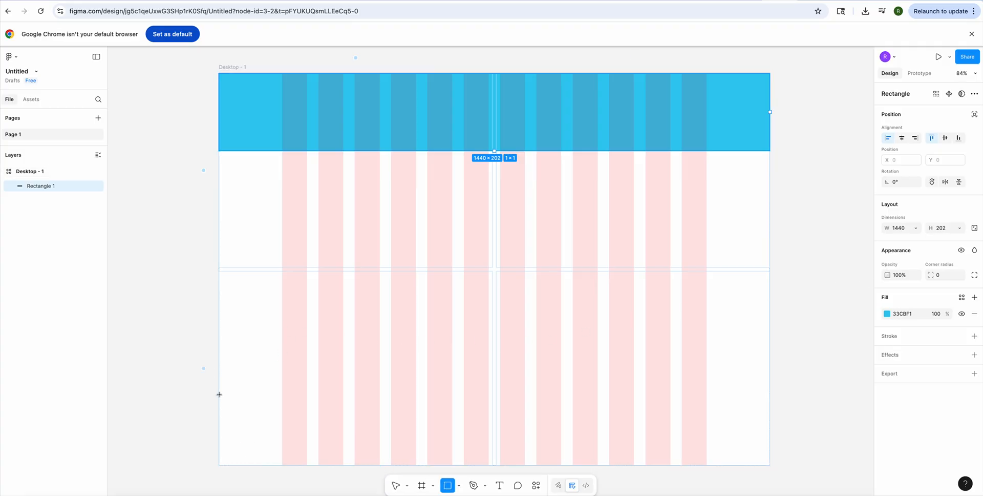
pyautogui.moveTo(219, 390)
pyautogui.mouseDown()
pyautogui.moveTo(439, 445)
pyautogui.moveTo(650, 445)
pyautogui.moveTo(733, 465)
pyautogui.moveTo(731, 483)
pyautogui.moveTo(714, 483)
pyautogui.moveTo(766, 465)
pyautogui.mouseUp()
pyautogui.moveTo(729, 315); pyautogui.dragTo(728, 432)
pyautogui.scroll(-2, 728, 432)
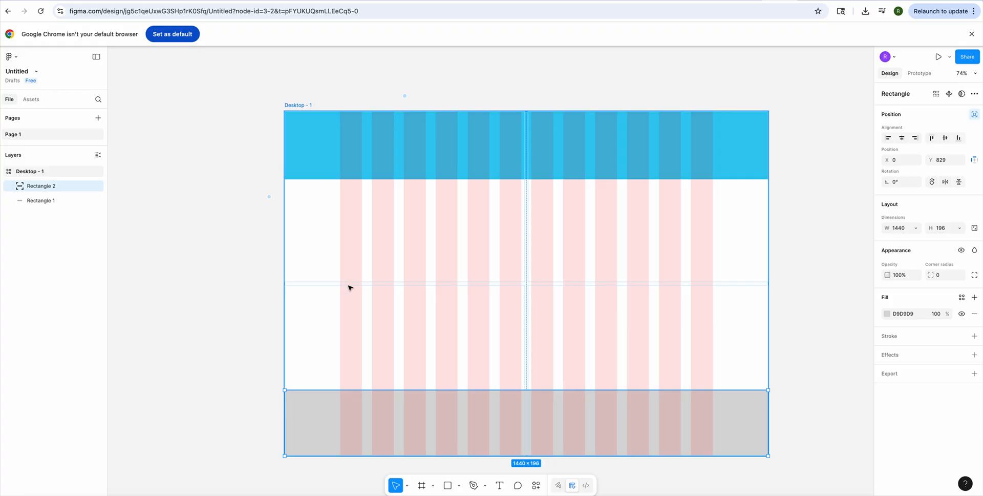
# Set the footer rectangle's fill to light pink F8A1F2
pyautogui.click(888, 316)
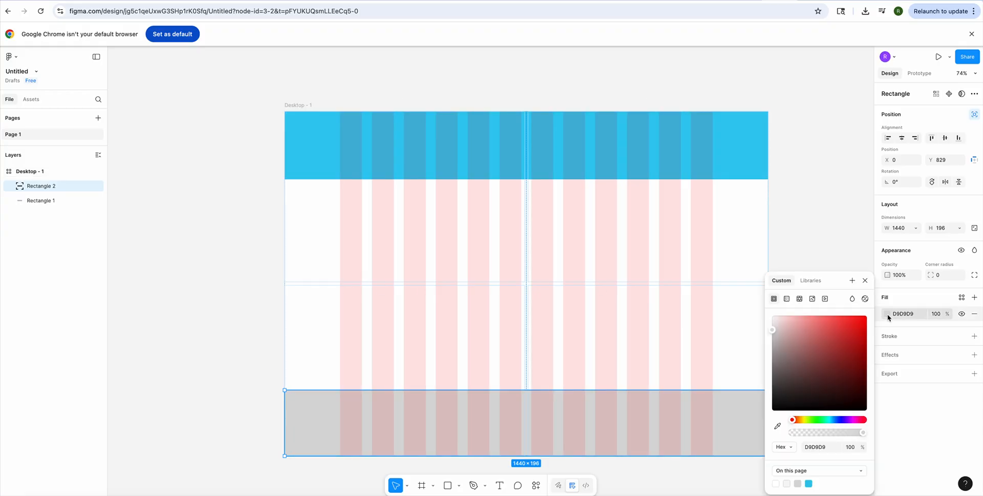
pyautogui.click(804, 420)
pyautogui.moveTo(810, 421); pyautogui.dragTo(832, 422)
pyautogui.moveTo(777, 335); pyautogui.dragTo(827, 333)
pyautogui.moveTo(833, 420); pyautogui.dragTo(852, 420)
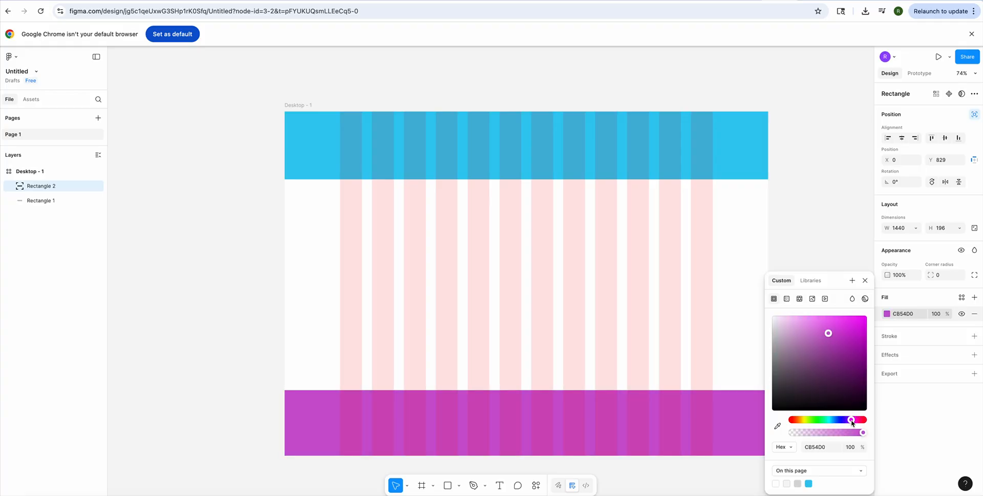
pyautogui.moveTo(830, 336); pyautogui.dragTo(806, 324)
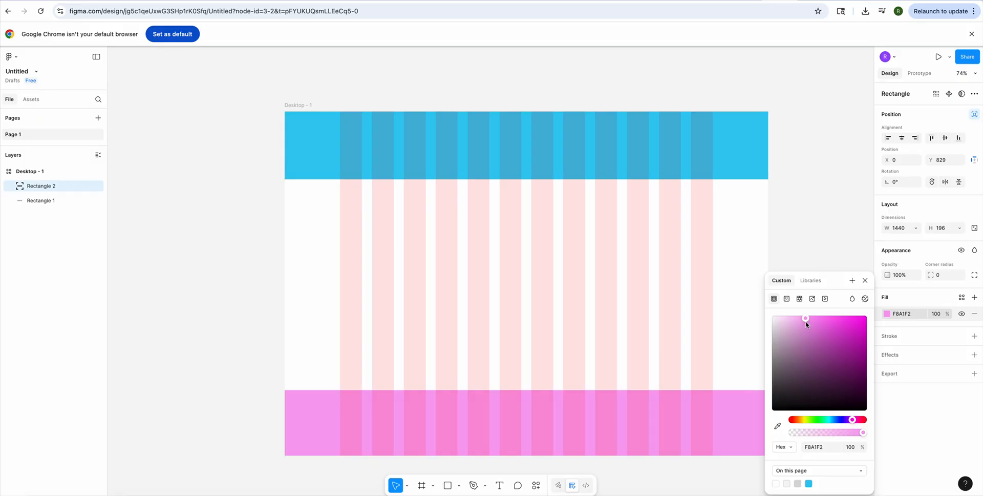
pyautogui.click(865, 280)
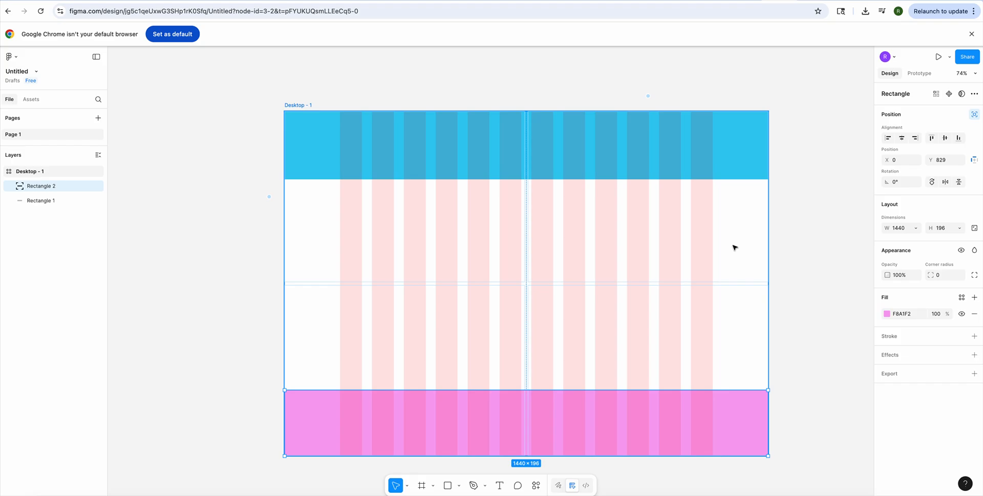
pyautogui.click(295, 151)
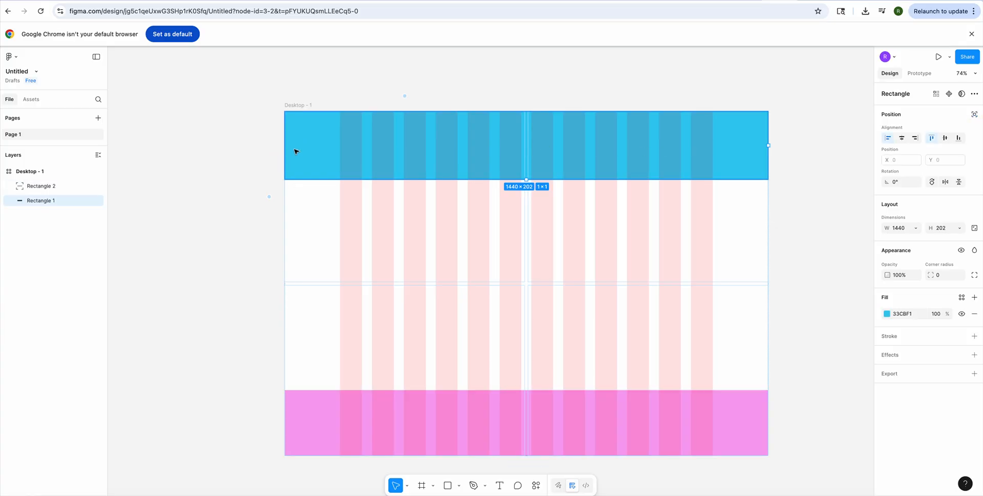
pyautogui.click(311, 408)
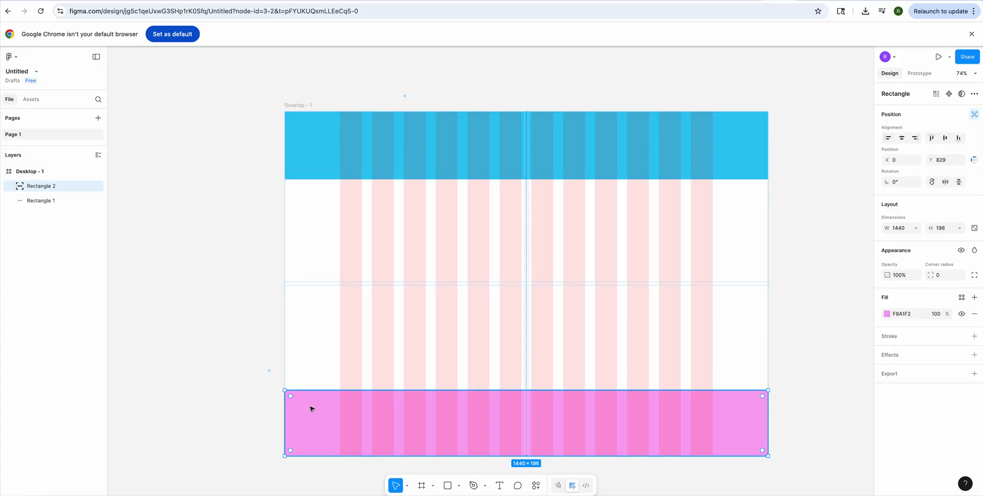
# Try reducing the blue header rectangle's height to about 144
pyautogui.click(740, 164)
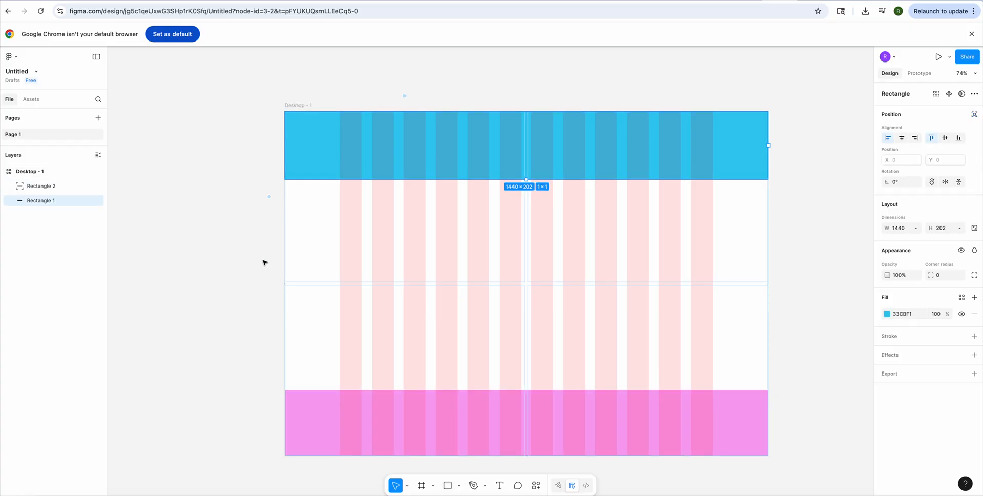
pyautogui.moveTo(526, 179); pyautogui.dragTo(526, 160)
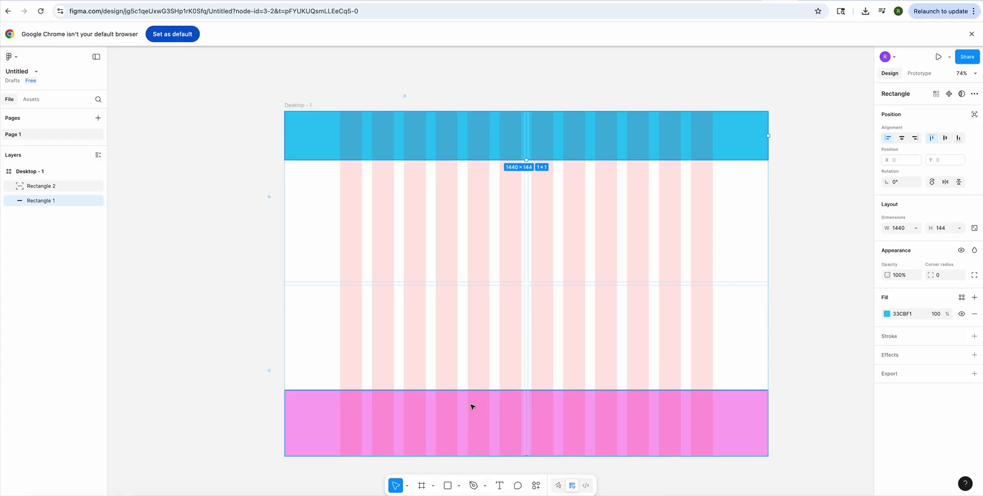
pyautogui.click(536, 401)
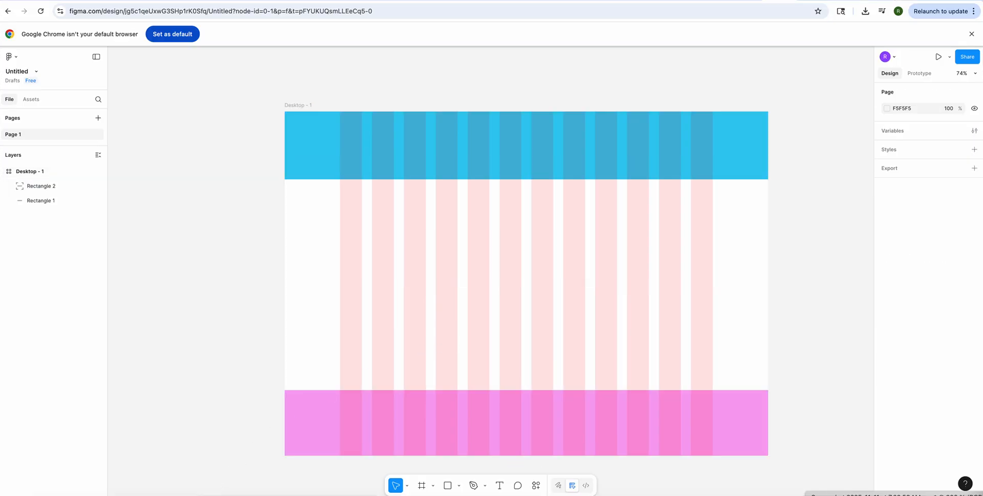
# Reopen the wireframe sketch to check the logo's placement in the header, and return to the design
pyautogui.click(895, 495)
pyautogui.click(897, 486)
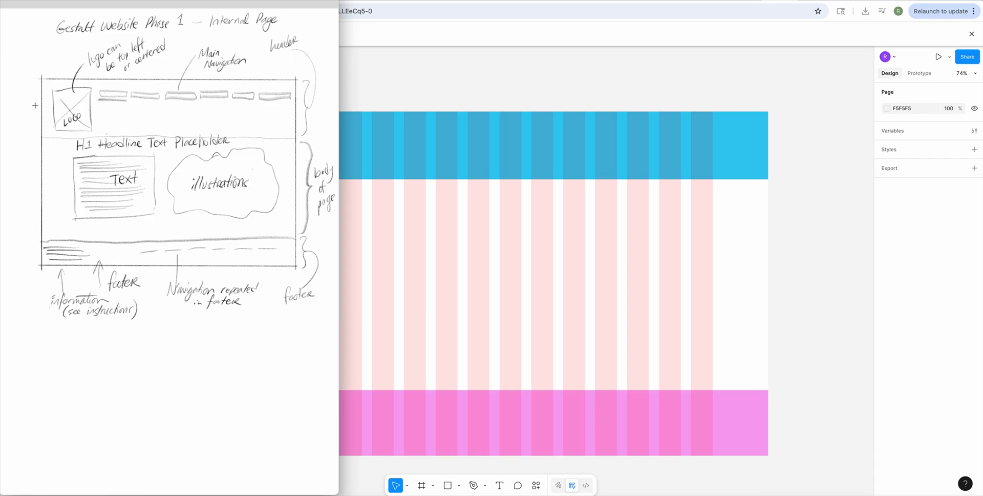
pyautogui.click(458, 75)
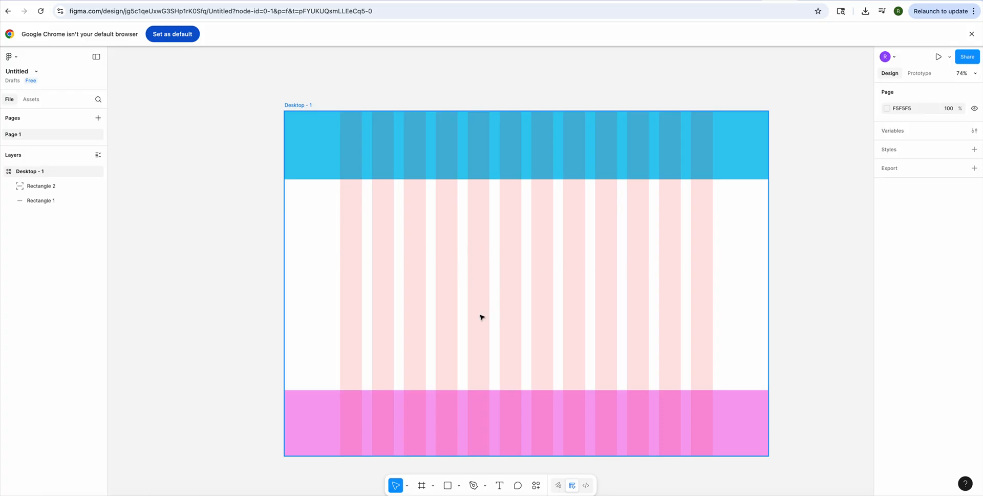
pyautogui.click(459, 486)
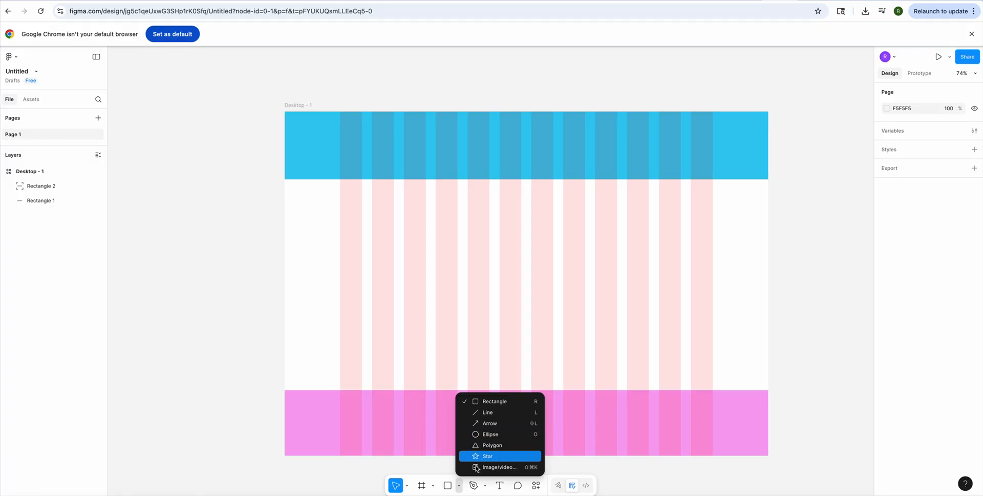
pyautogui.click(493, 435)
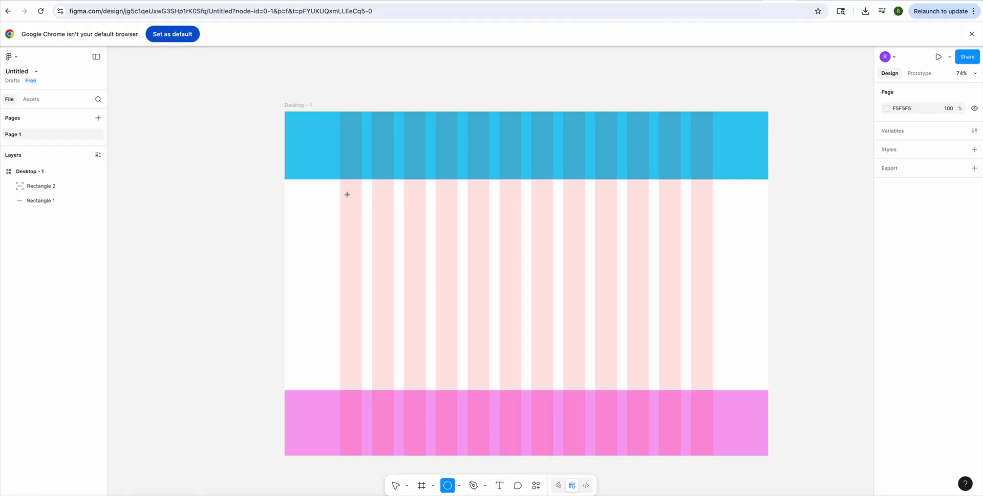
pyautogui.moveTo(351, 197); pyautogui.dragTo(377, 232)
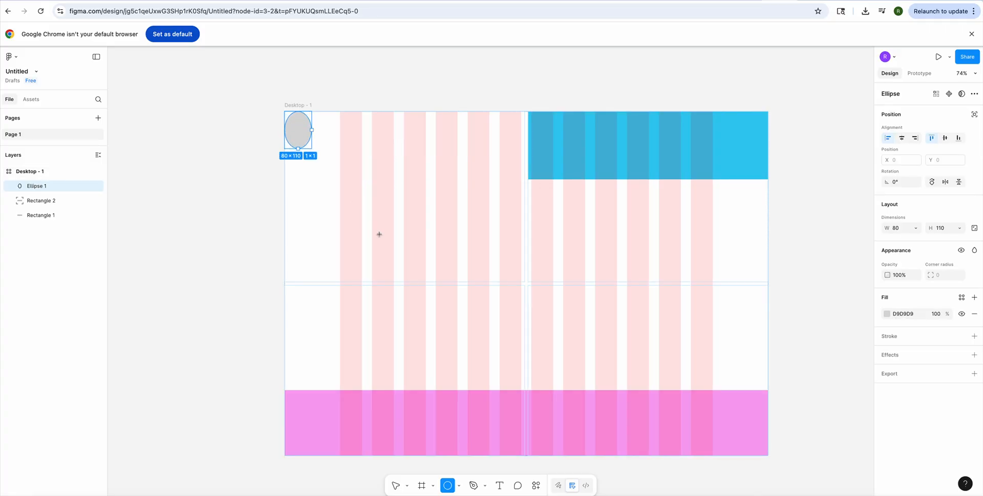
pyautogui.press('Escape')
pyautogui.press('Delete')
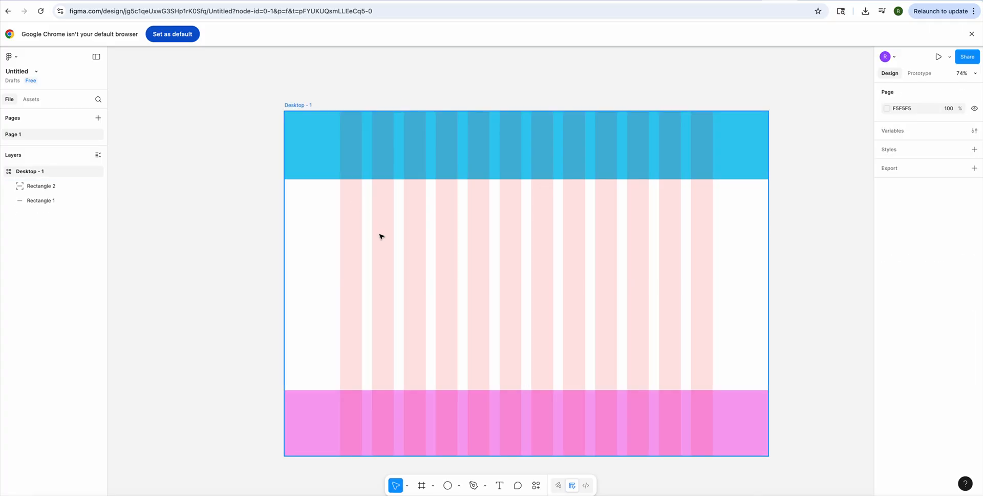
pyautogui.press('Escape')
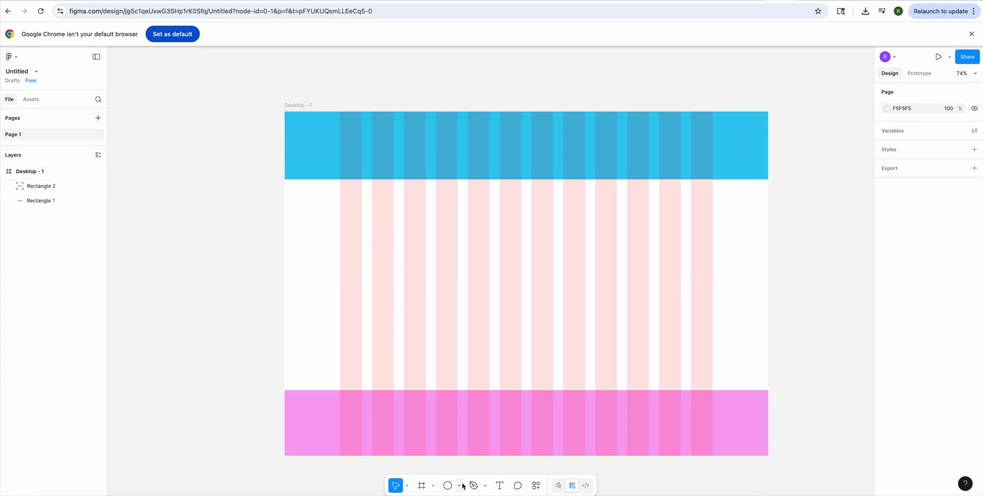
# Draw a circle about 227 × 227 and arrange it in the body area below the full-width header rectangle
pyautogui.click(447, 485)
pyautogui.moveTo(390, 219)
pyautogui.mouseDown()
pyautogui.moveTo(410, 252)
pyautogui.moveTo(467, 281)
pyautogui.mouseUp()
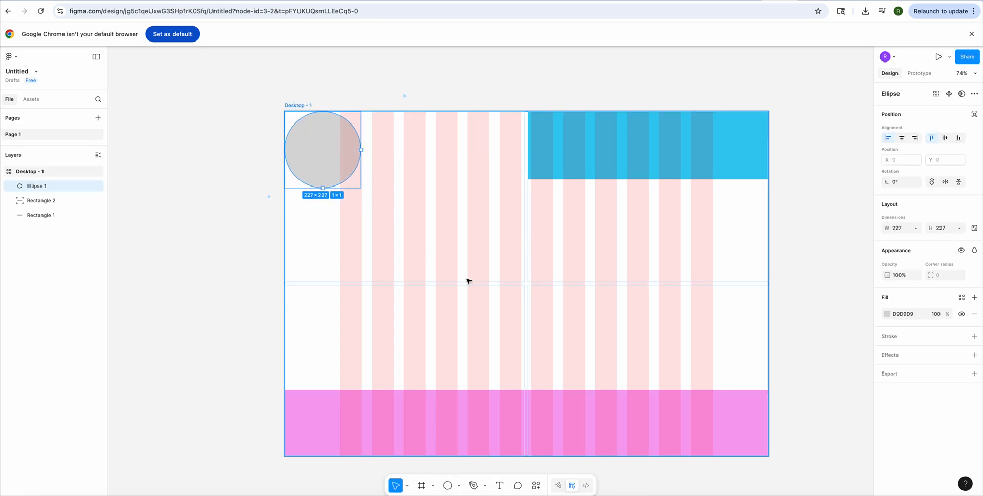
pyautogui.moveTo(334, 163)
pyautogui.mouseDown()
pyautogui.moveTo(346, 243)
pyautogui.moveTo(558, 285)
pyautogui.moveTo(560, 178)
pyautogui.moveTo(539, 274)
pyautogui.moveTo(495, 379)
pyautogui.mouseUp()
pyautogui.moveTo(590, 329); pyautogui.dragTo(347, 156)
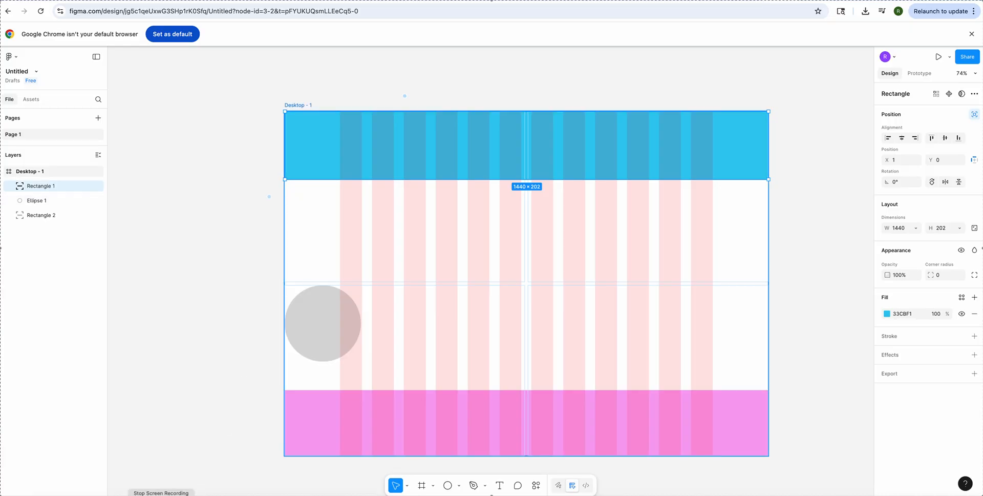
pyautogui.moveTo(310, 323); pyautogui.dragTo(331, 250)
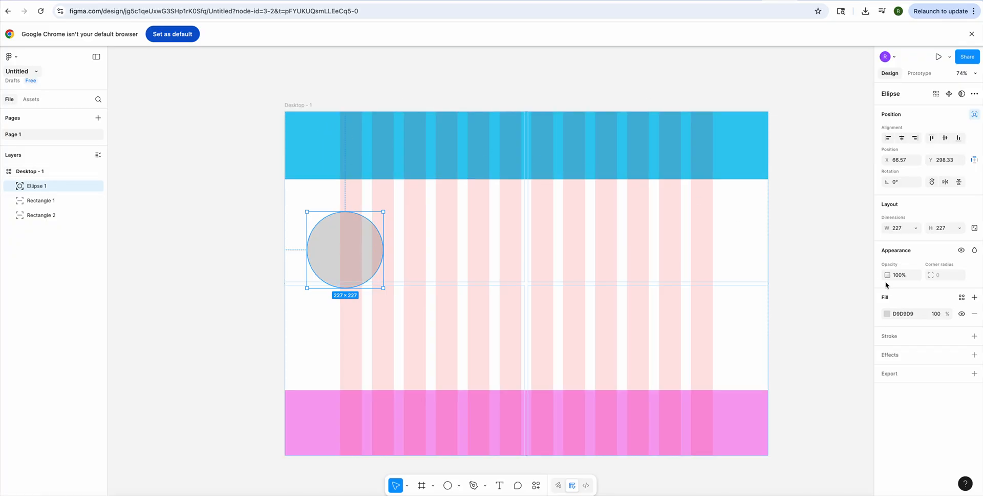
# Set the circle's fill to yellow FCDE00
pyautogui.click(887, 314)
pyautogui.moveTo(793, 419); pyautogui.dragTo(802, 421)
pyautogui.moveTo(773, 329); pyautogui.dragTo(867, 317)
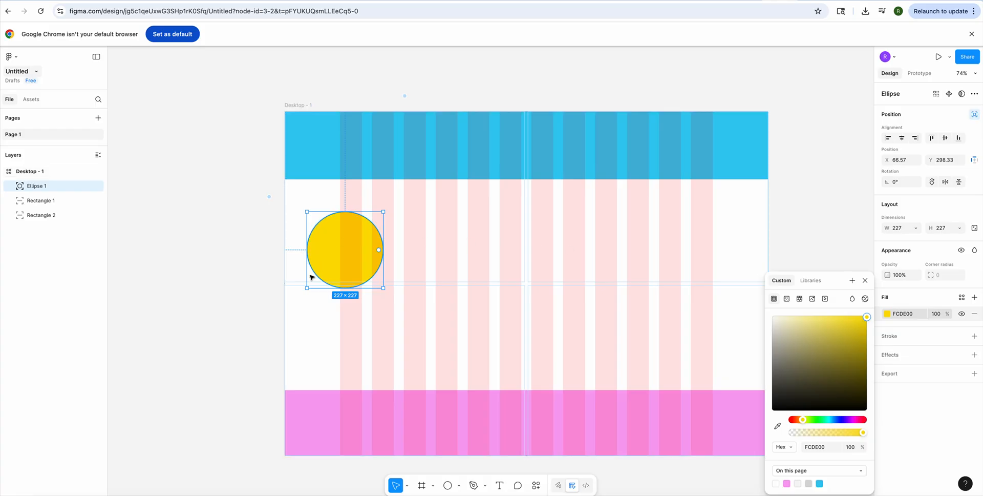
# Move the yellow circle into the left part of the header and shrink it to about 184 × 184
pyautogui.moveTo(323, 263); pyautogui.dragTo(363, 164)
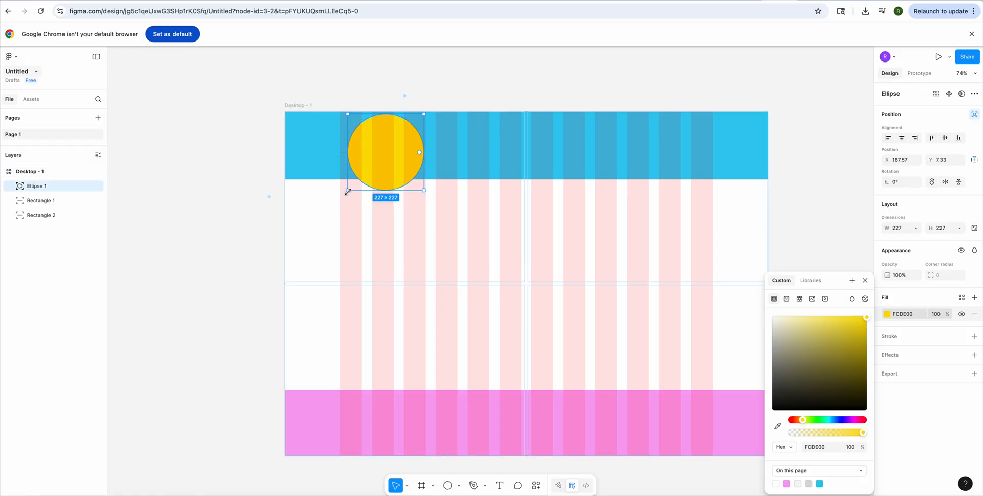
pyautogui.moveTo(347, 191); pyautogui.dragTo(366, 177)
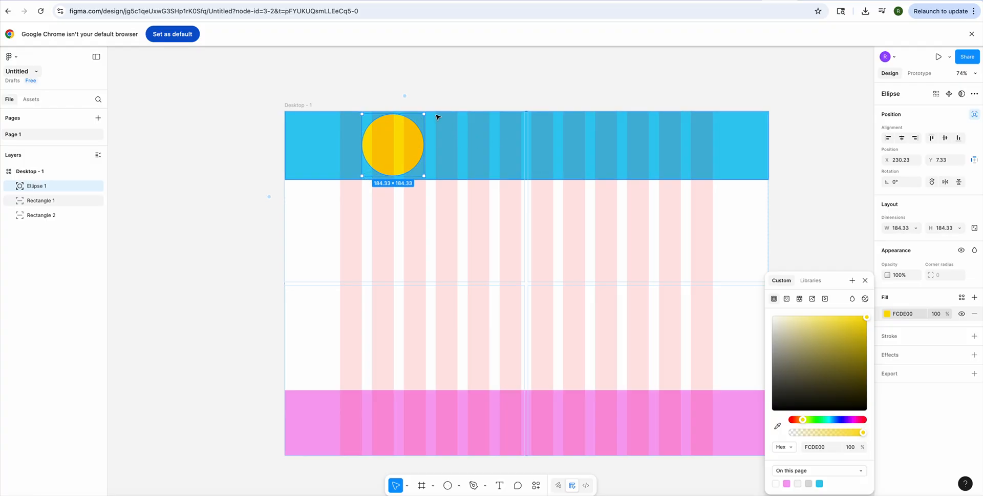
pyautogui.click(436, 96)
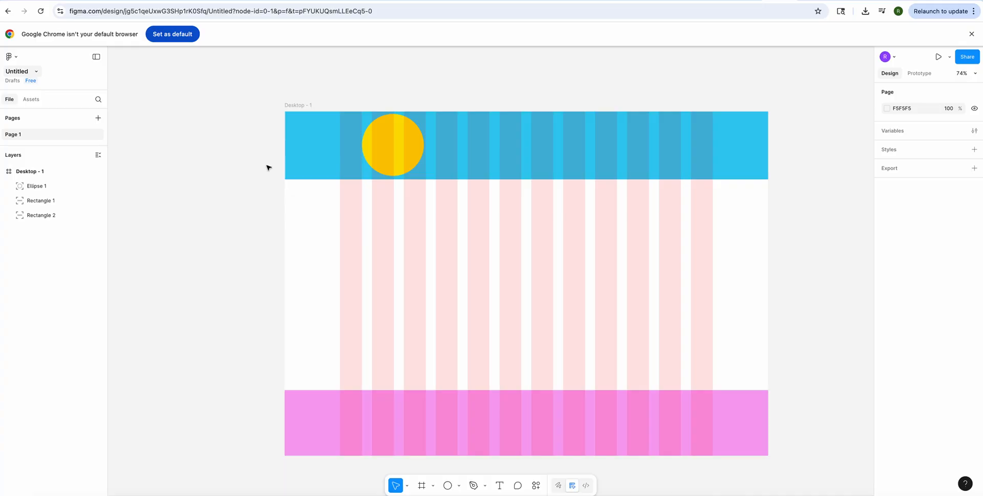
# Add a text box about 421 × 175 reading "Ice Cream", with the two words on separate lines
pyautogui.click(499, 485)
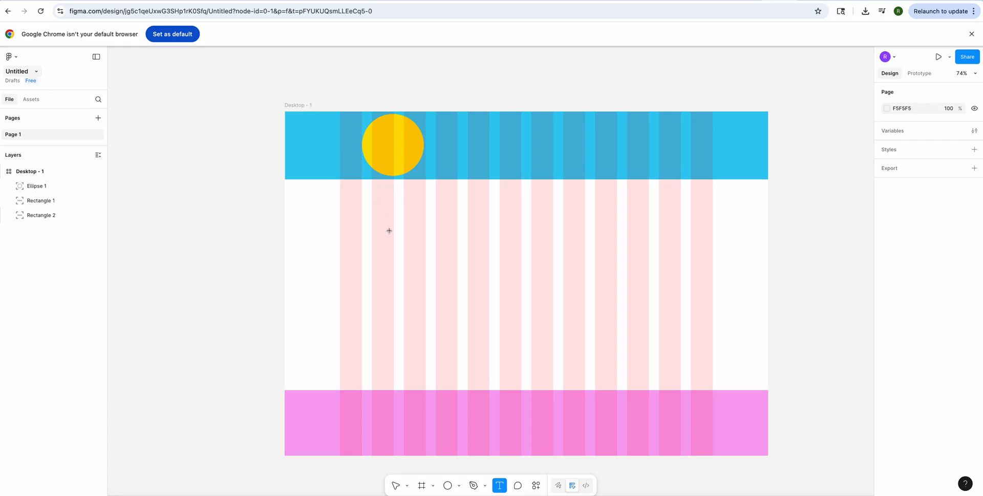
pyautogui.click(379, 205)
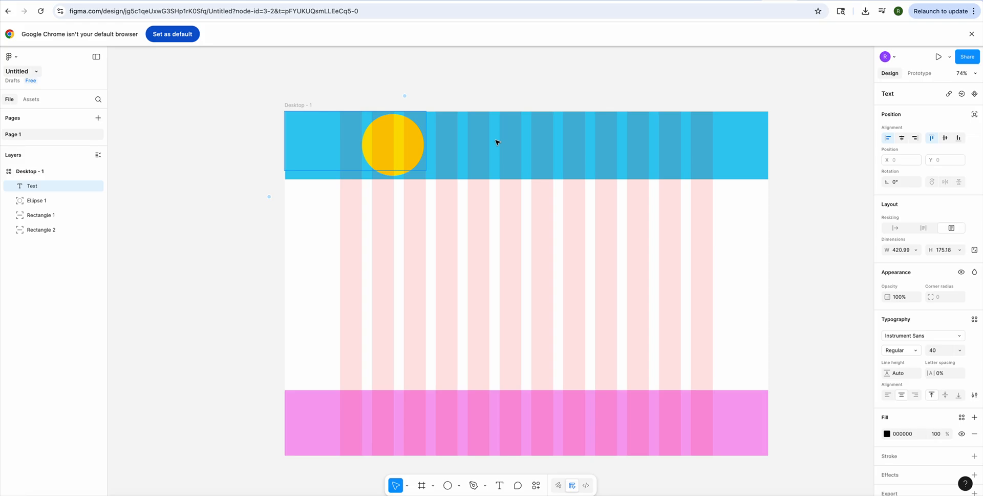
pyautogui.write('Ice')
pyautogui.write(' Sc')
pyautogui.press('BackSpace')
pyautogui.press('BackSpace')
pyautogui.write('Cream')
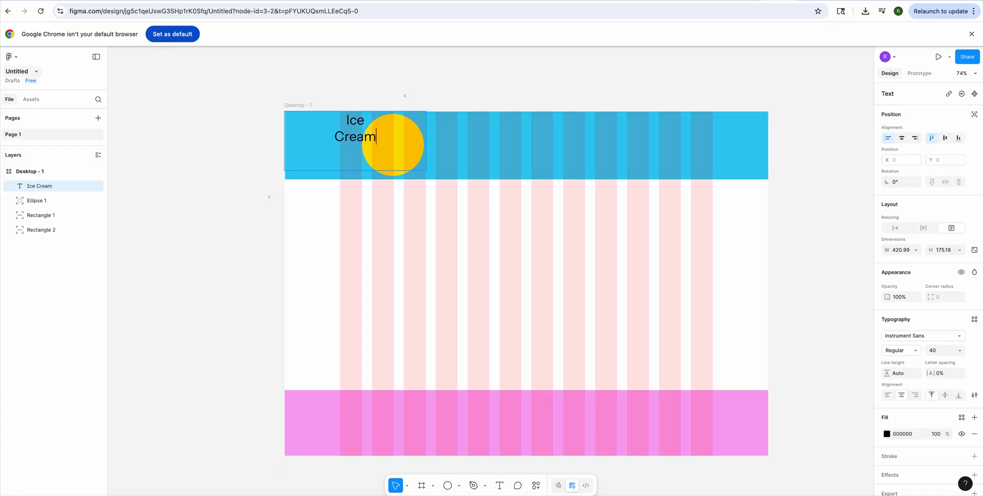
pyautogui.press('Escape')
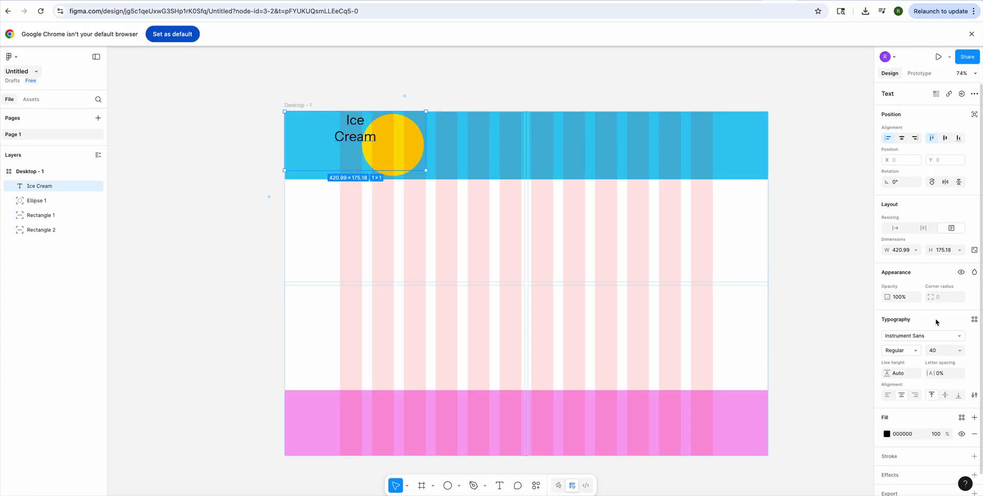
# Left-align the Ice Cream text and set its font to Irish Grover
pyautogui.click(889, 395)
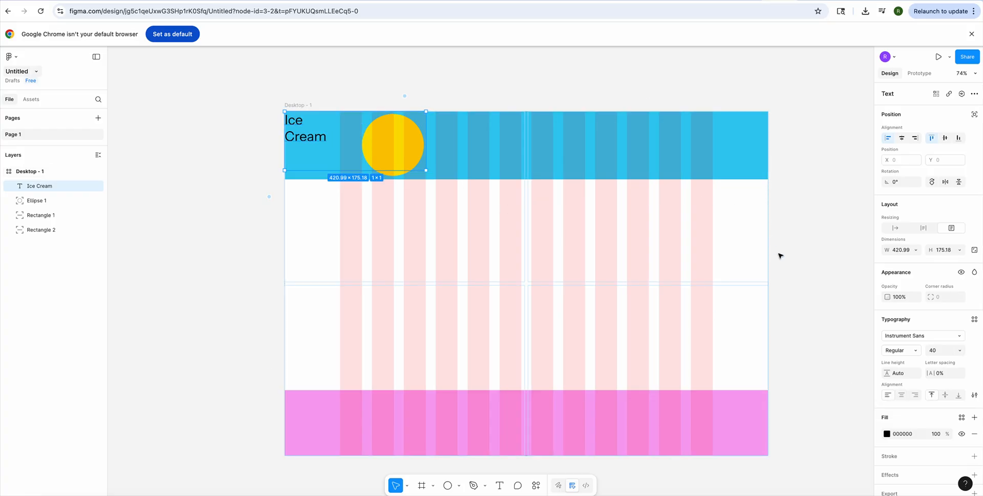
pyautogui.click(959, 338)
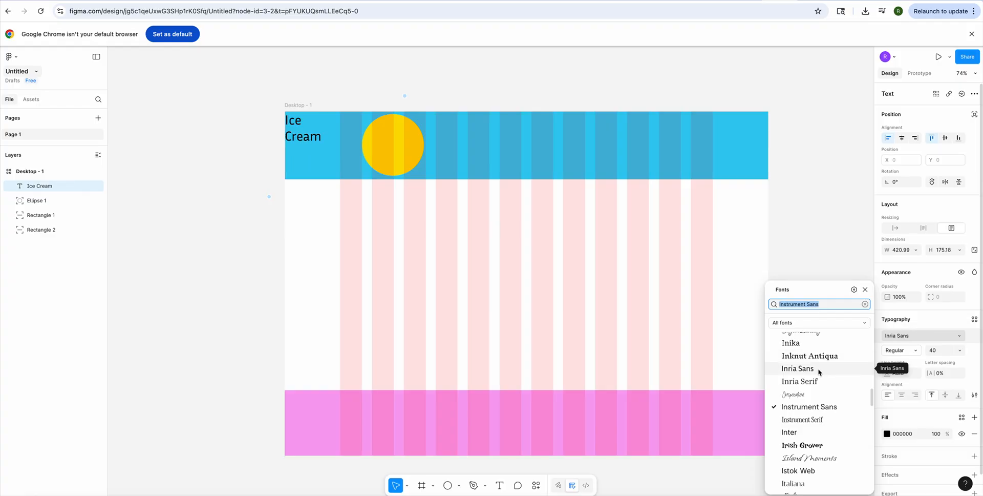
pyautogui.click(817, 446)
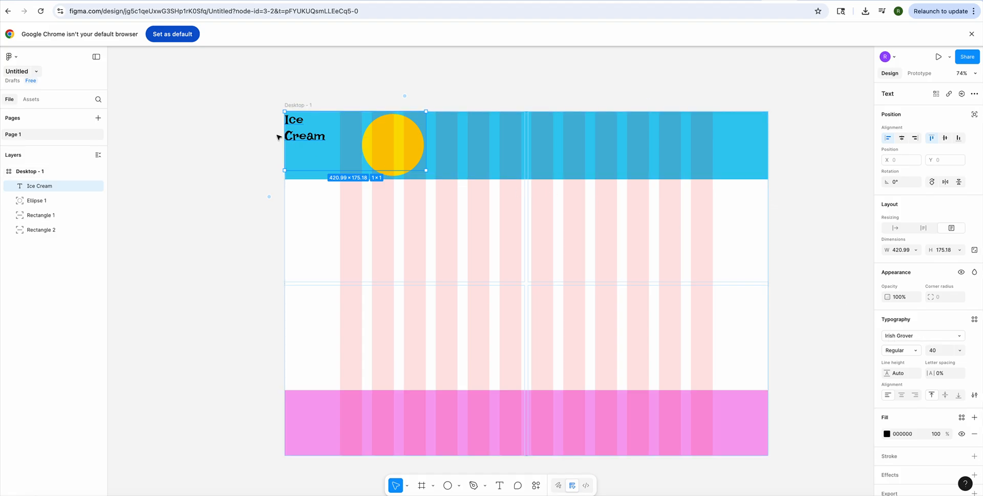
# Move the Ice Cream text onto the yellow circle, at about X 268, Y 42
pyautogui.moveTo(289, 135); pyautogui.dragTo(374, 151)
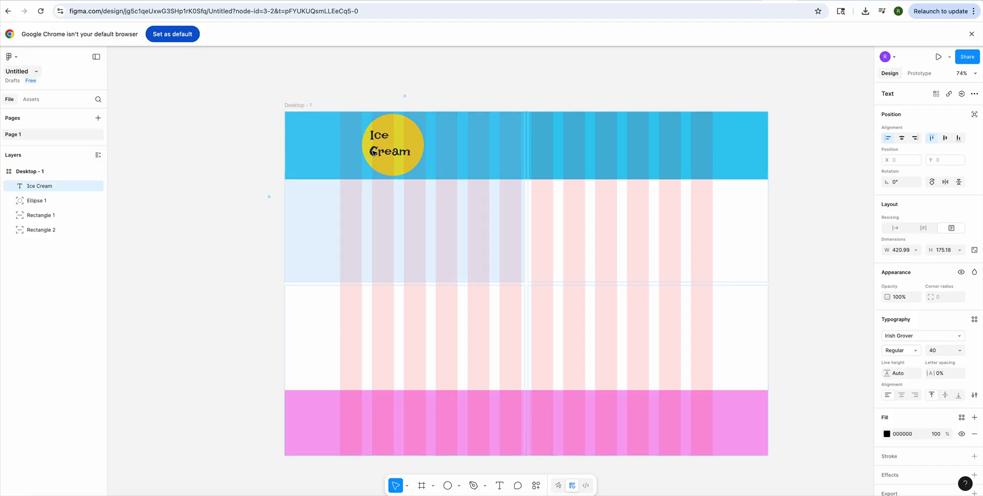
pyautogui.hotkey('ctrl', 'z')
pyautogui.moveTo(288, 138); pyautogui.dragTo(379, 155)
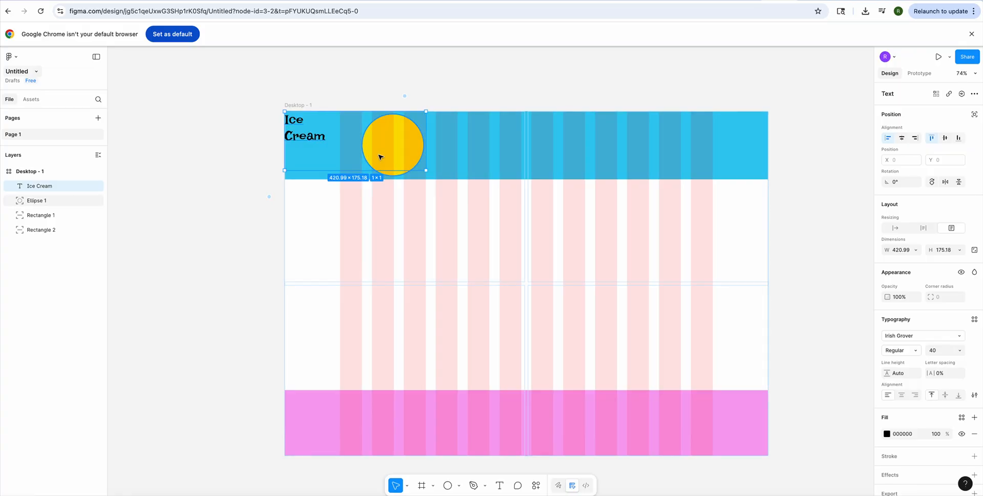
pyautogui.moveTo(289, 136); pyautogui.dragTo(380, 152)
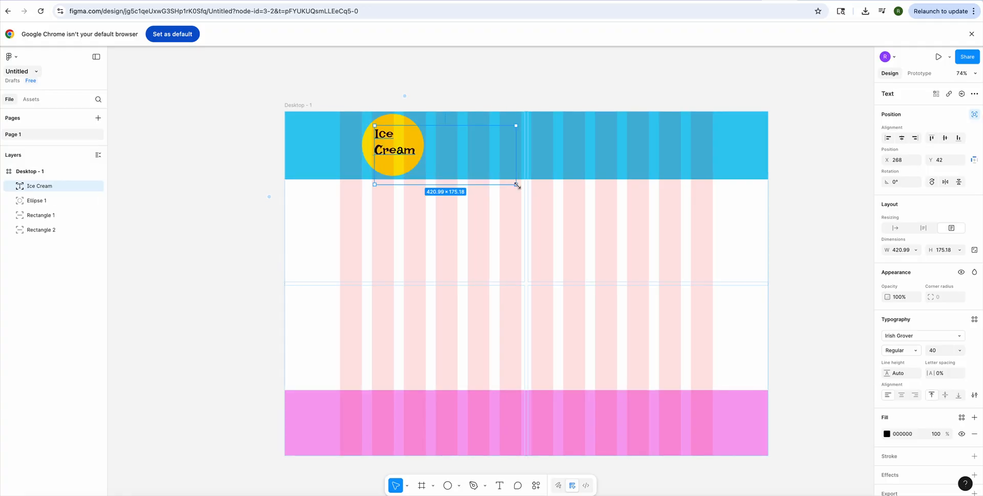
# Set the Ice Cream text size to 64 and shift it up over the yellow circle to about Y 16
pyautogui.click(961, 352)
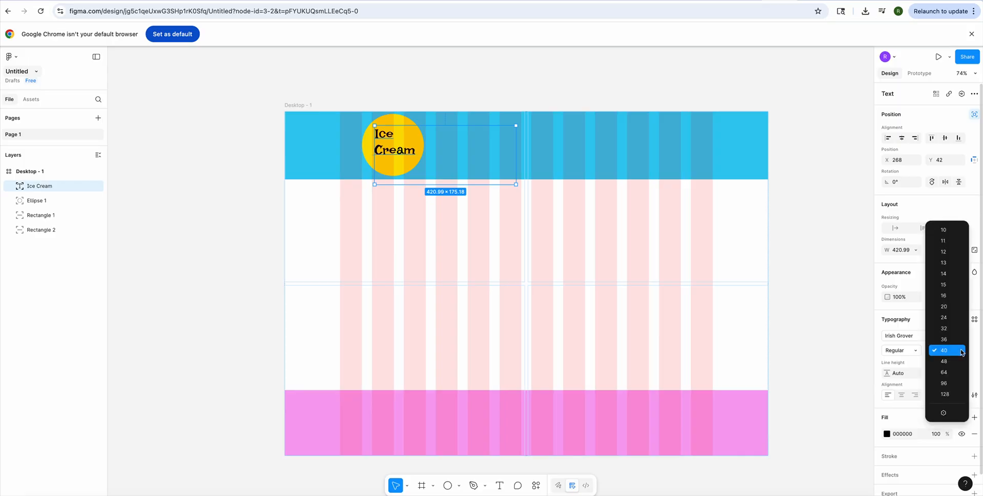
pyautogui.click(953, 375)
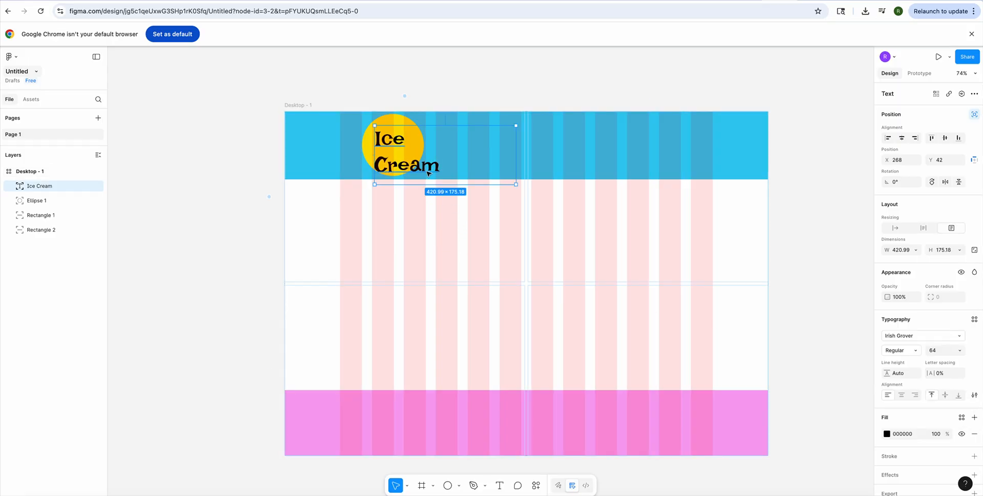
pyautogui.moveTo(429, 173); pyautogui.dragTo(432, 163)
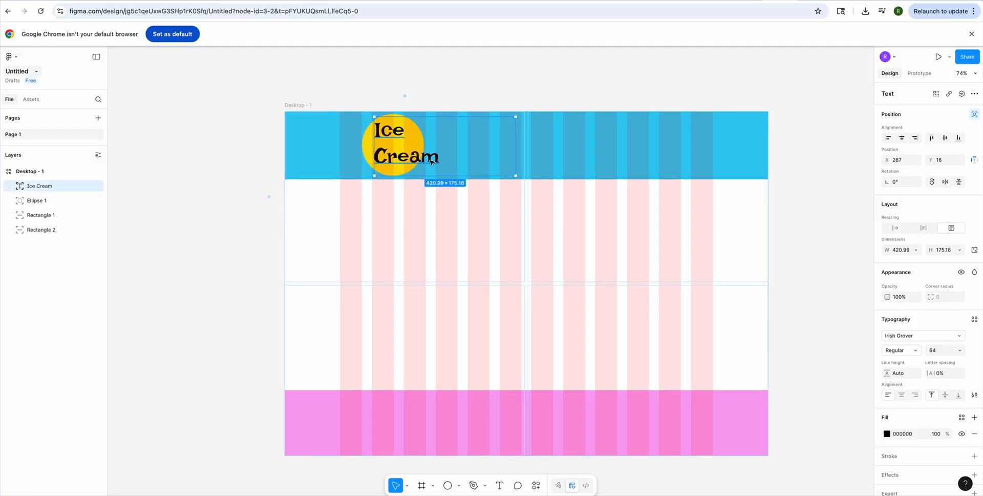
pyautogui.click(457, 83)
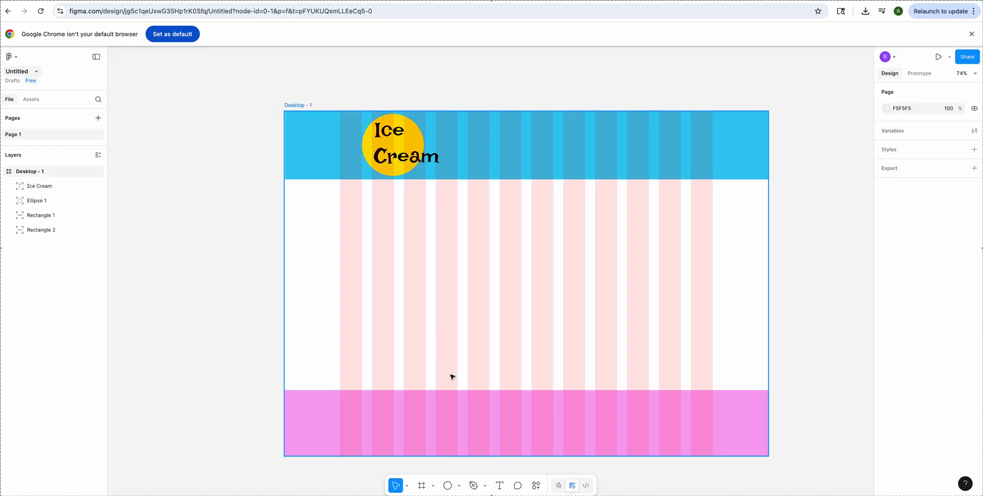
# Draw a second circle about 115 × 115, place it behind the Ice Cream text at about X 367, Y 79, overlapping the yellow circle
pyautogui.click(448, 485)
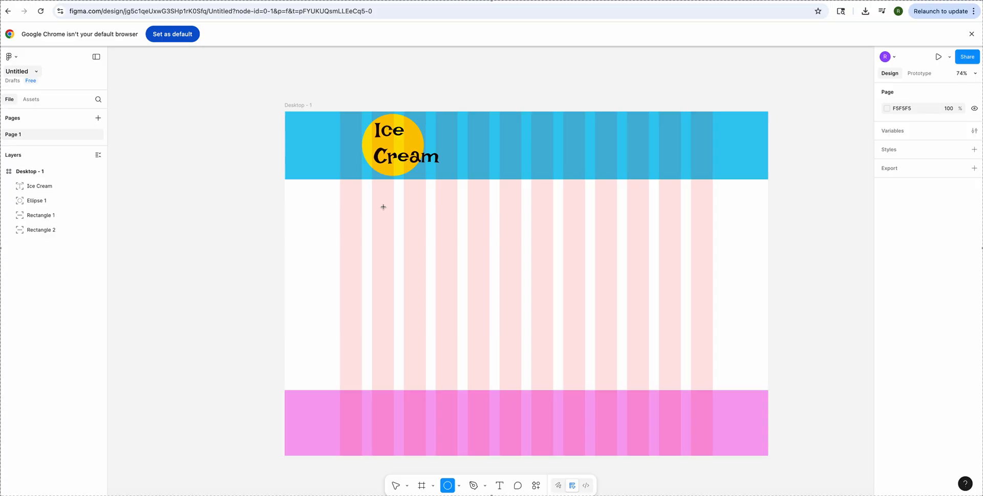
pyautogui.moveTo(383, 206); pyautogui.dragTo(423, 236)
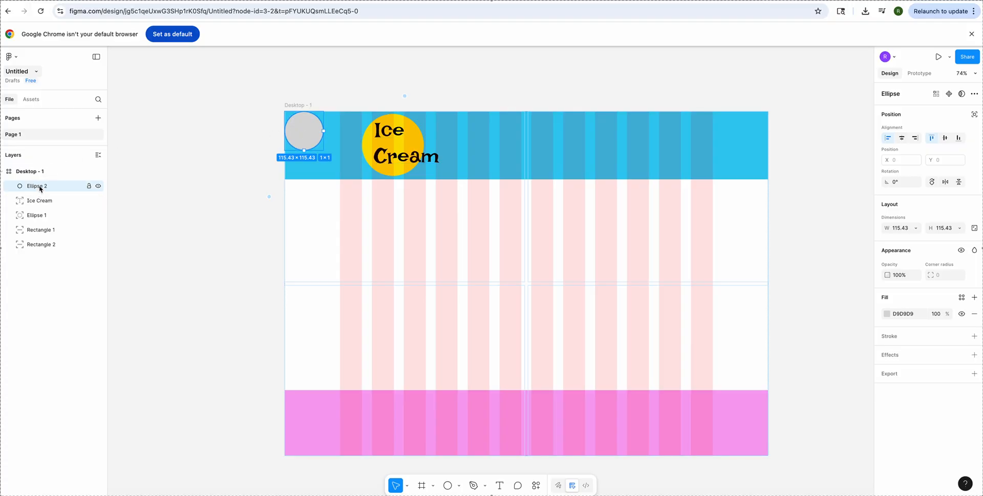
pyautogui.moveTo(36, 189); pyautogui.dragTo(35, 211)
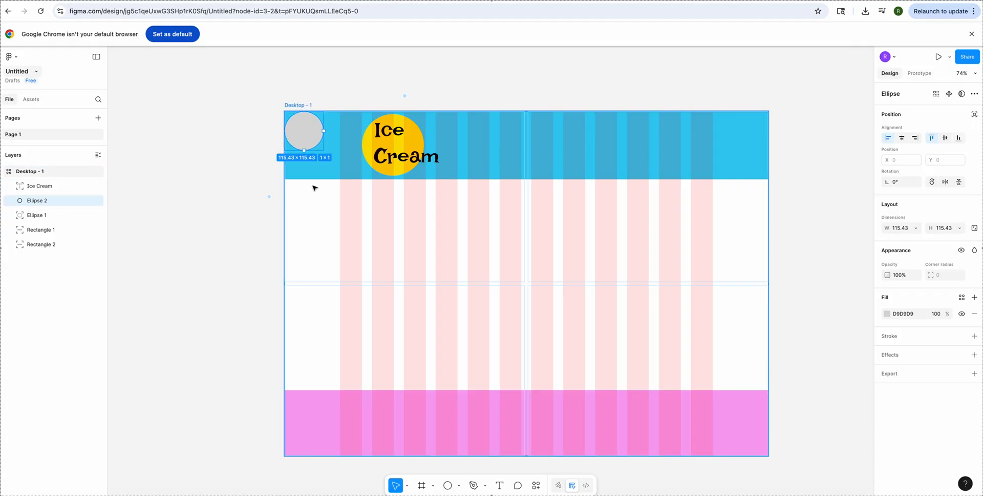
pyautogui.moveTo(311, 143); pyautogui.dragTo(431, 167)
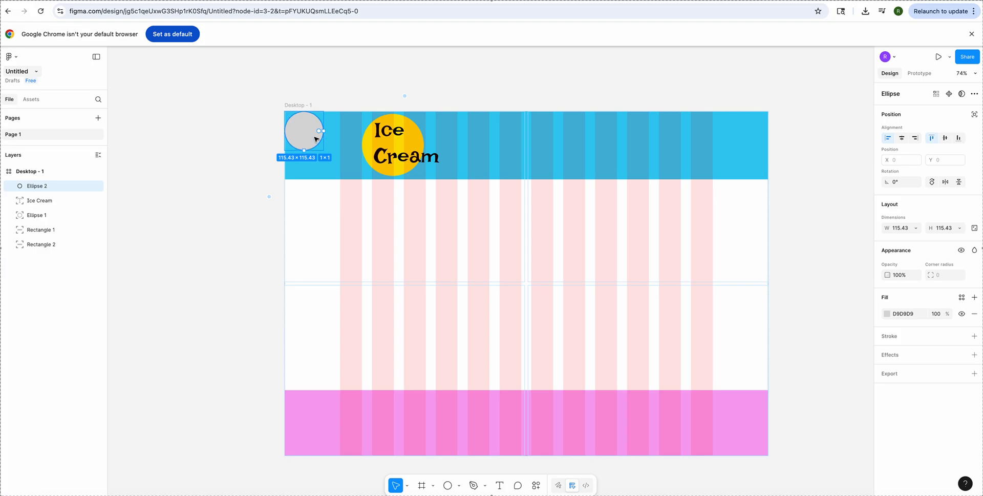
pyautogui.moveTo(310, 137); pyautogui.dragTo(436, 164)
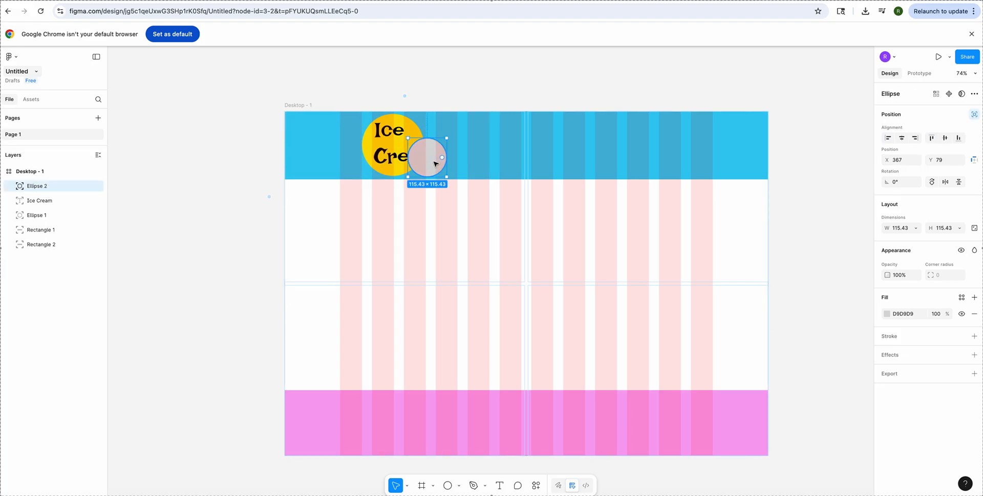
pyautogui.moveTo(36, 188); pyautogui.dragTo(38, 208)
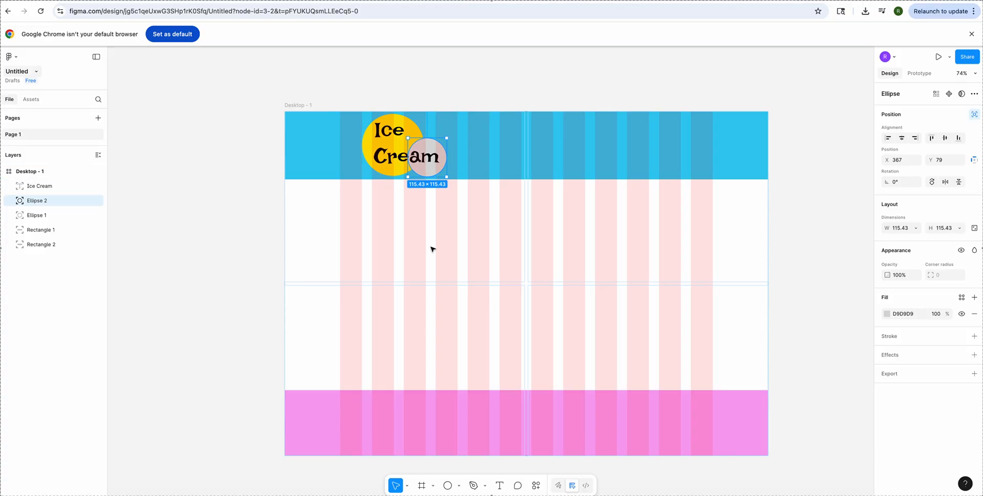
# Fill the smaller circle with orange FCB400, starting from the page's yellow
pyautogui.click(888, 314)
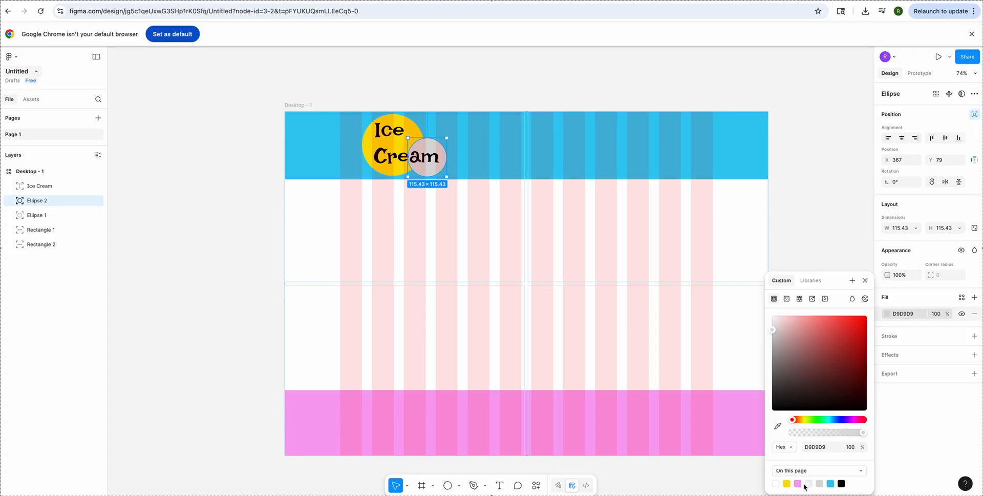
pyautogui.click(788, 483)
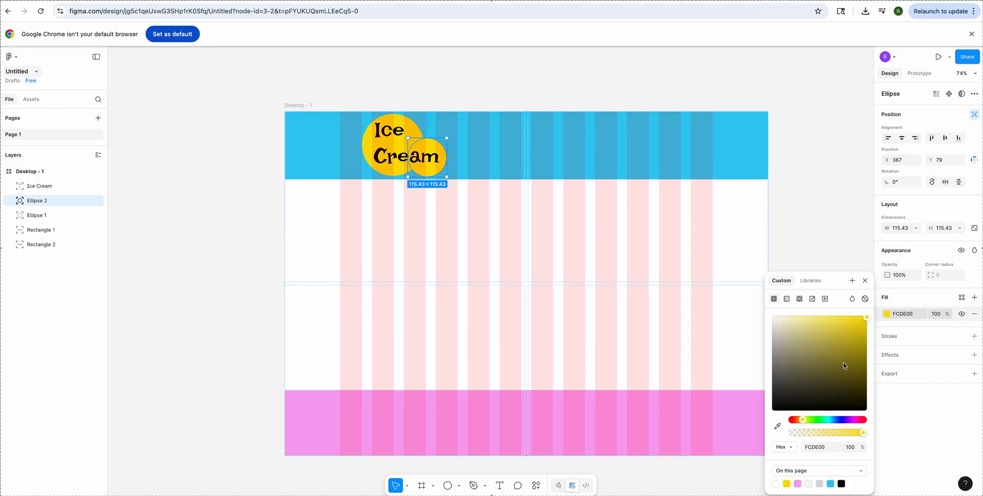
pyautogui.moveTo(803, 422); pyautogui.dragTo(801, 422)
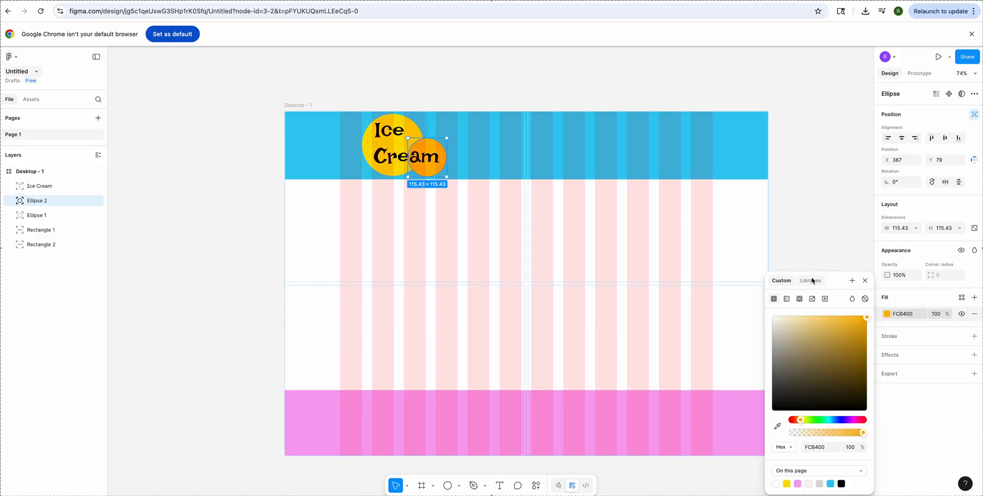
pyautogui.click(865, 280)
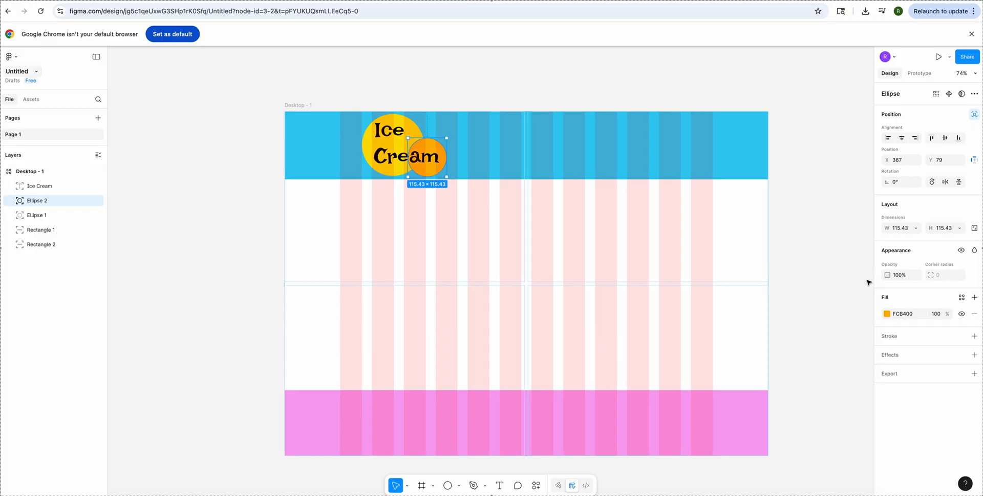
pyautogui.click(392, 237)
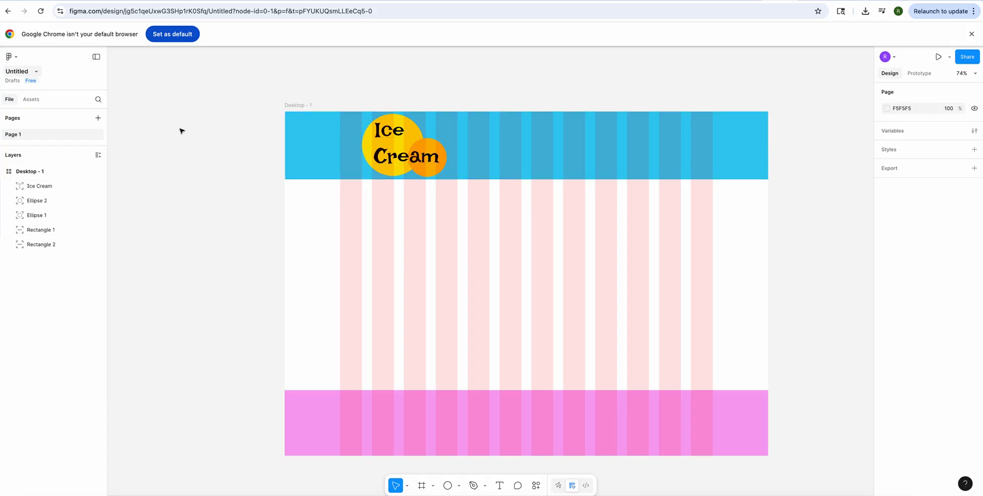
# Group the Ice Cream text with both circles
pyautogui.click(39, 186)
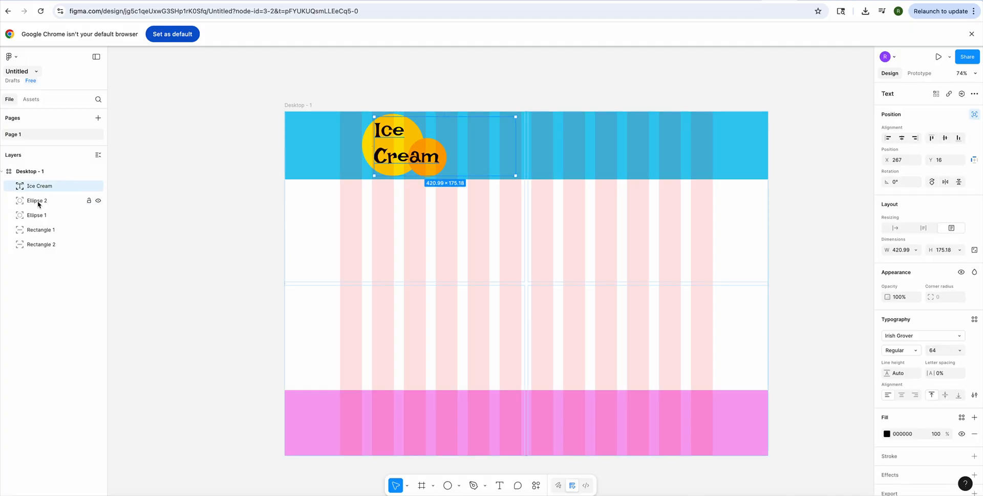
pyautogui.keyDown('shift'); pyautogui.click(38, 202); pyautogui.keyUp('shift')
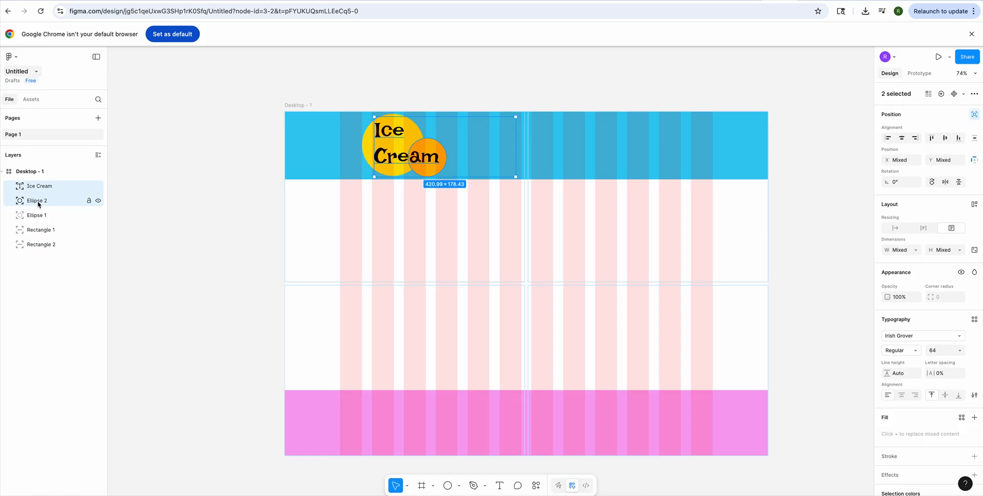
pyautogui.keyDown('shift'); pyautogui.click(37, 215); pyautogui.keyUp('shift')
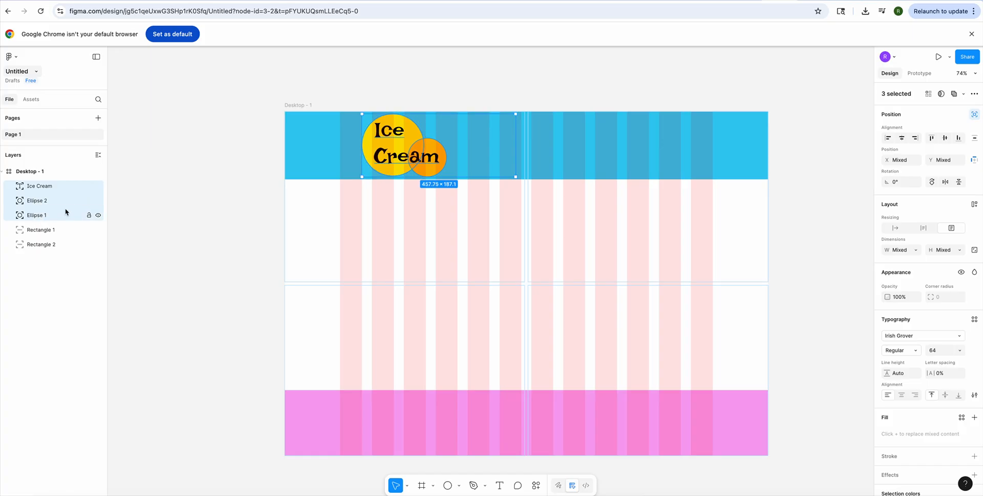
pyautogui.click(15, 57)
pyautogui.moveTo(27, 113)
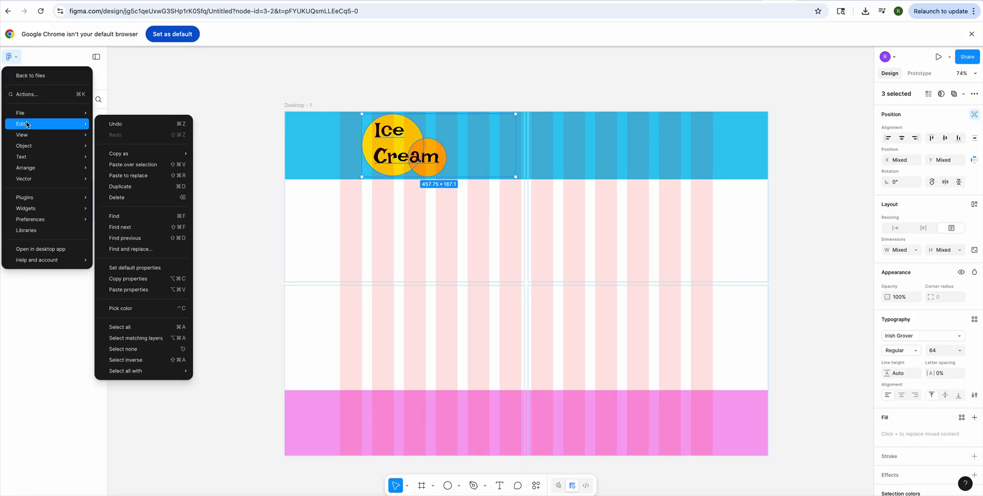
pyautogui.moveTo(34, 146)
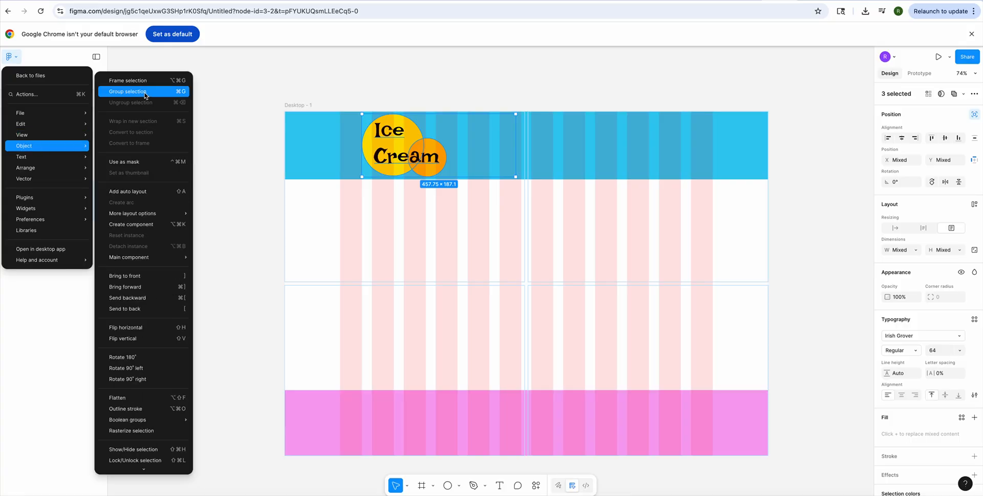
pyautogui.click(128, 91)
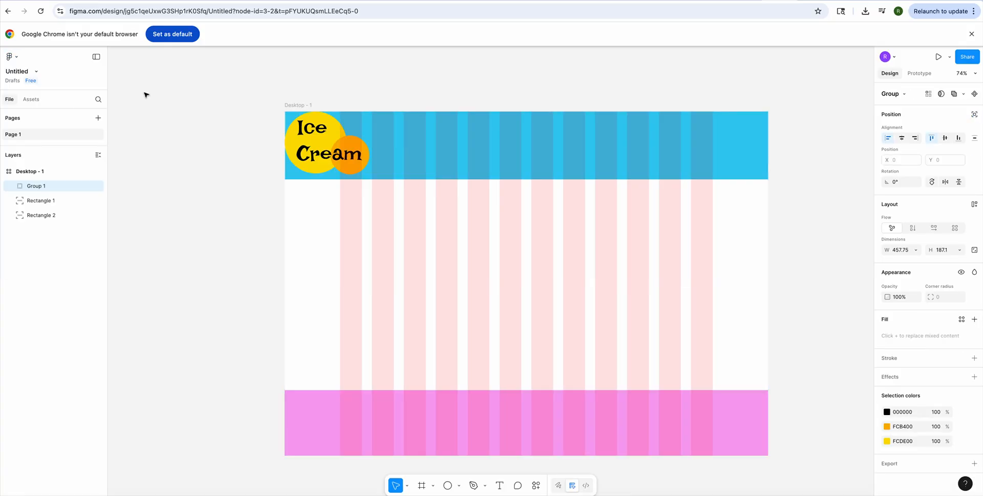
# Move the logo group to the first grid column at X 167, Y 9.42, and scale it down slightly to about 454 × 186
pyautogui.moveTo(328, 139); pyautogui.dragTo(400, 147)
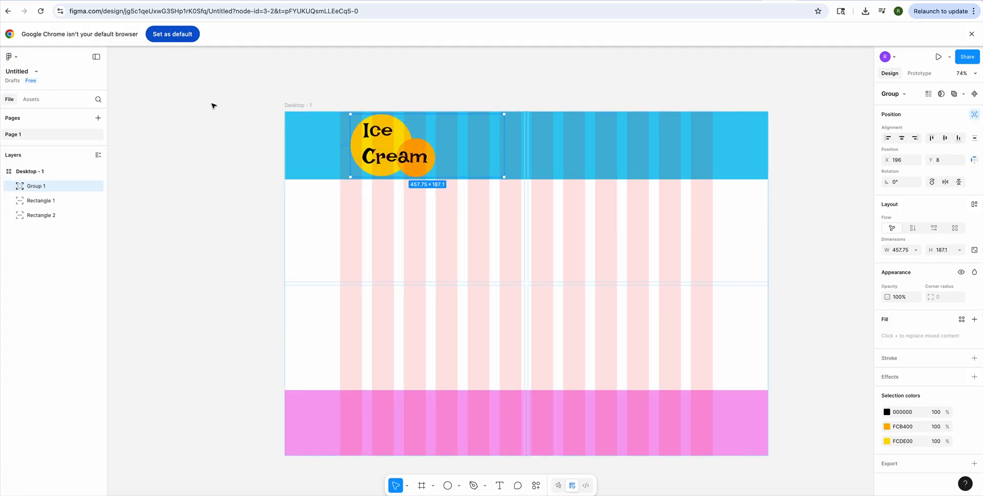
pyautogui.click(227, 129)
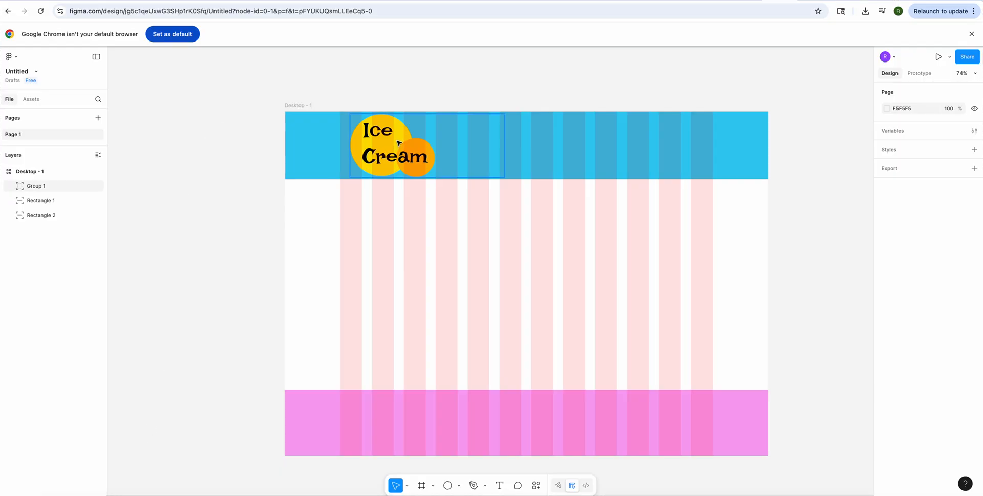
pyautogui.moveTo(399, 143); pyautogui.dragTo(389, 142)
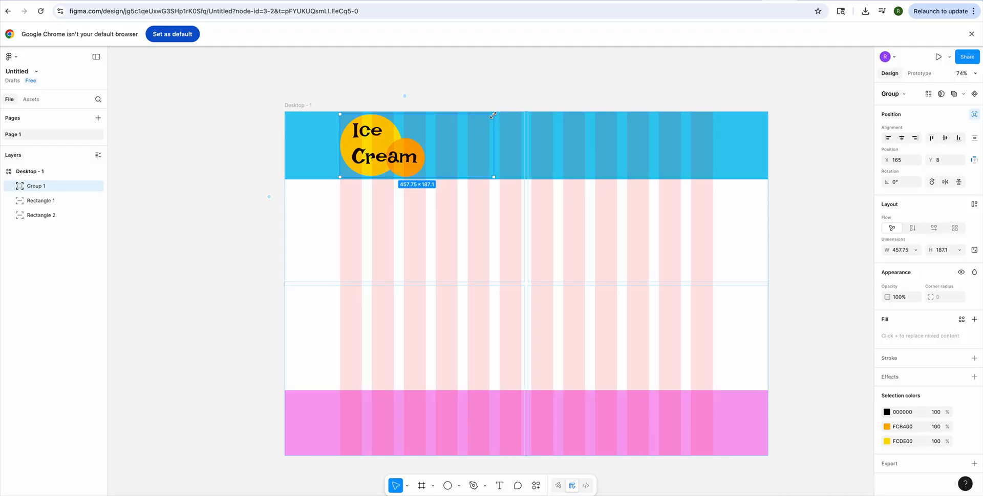
pyautogui.moveTo(495, 114); pyautogui.dragTo(491, 116)
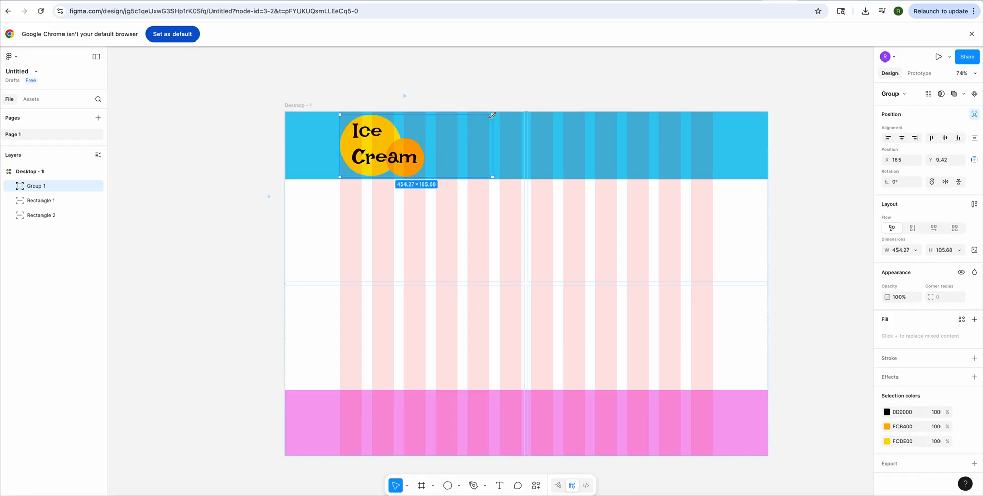
pyautogui.press('Right')
pyautogui.press('Right')
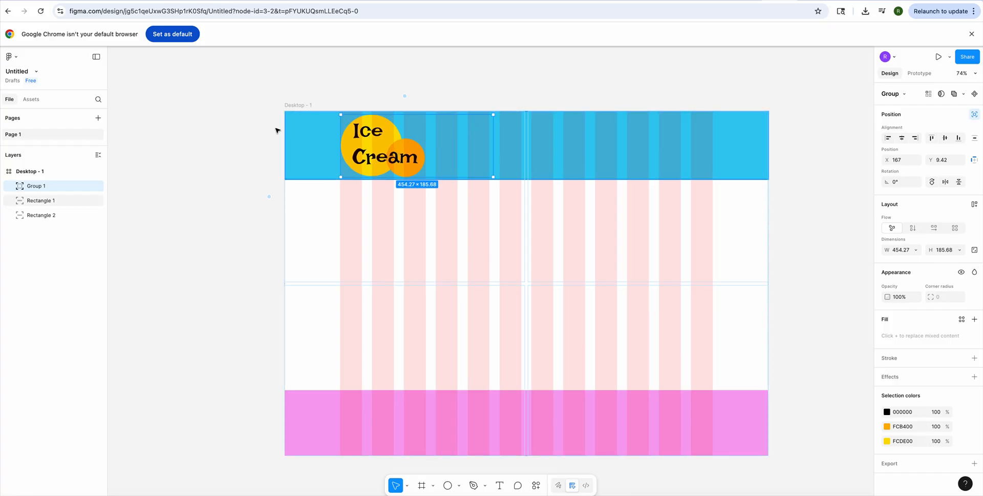
pyautogui.click(276, 130)
# Open gestalt-wireframe-sketch.jpg from the downloads to check the page layout, and return to the design
pyautogui.press('super+shift+5')
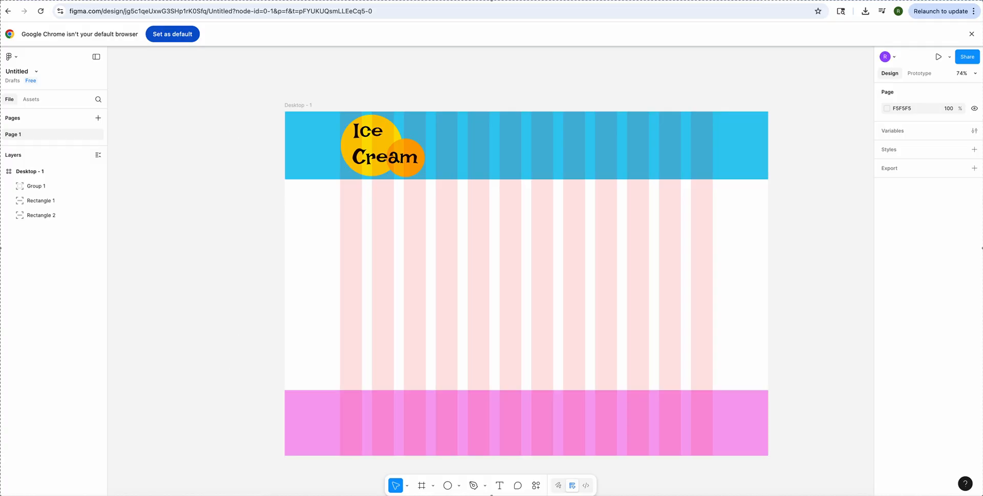
pyautogui.scroll(-1, 446, 224)
pyautogui.click(896, 495)
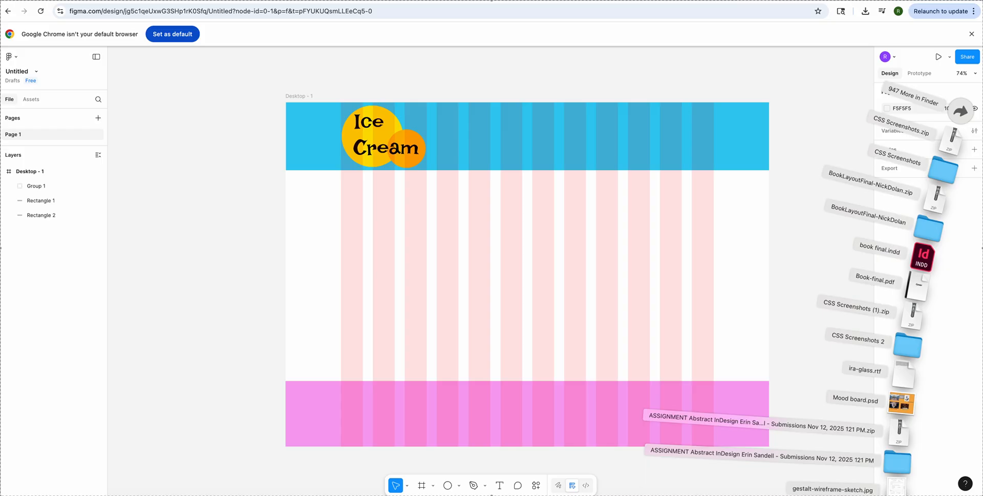
pyautogui.click(897, 489)
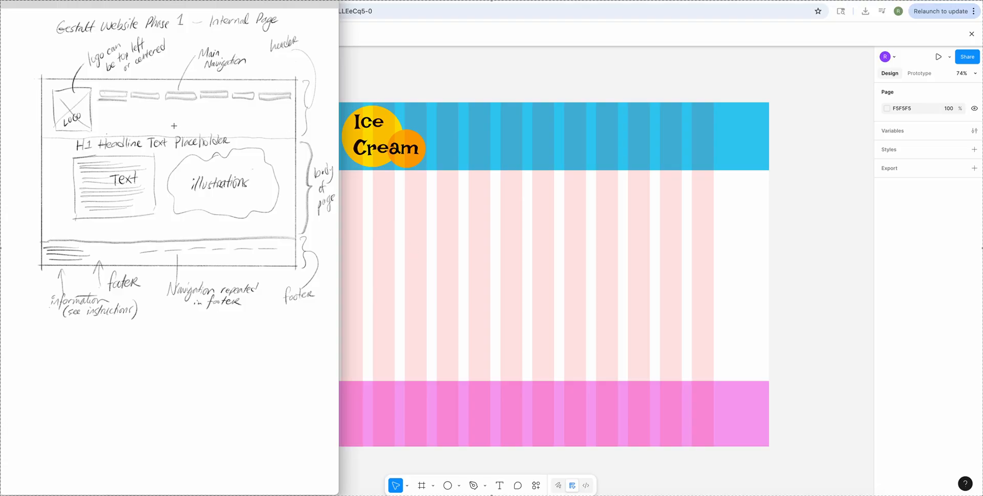
pyautogui.click(477, 75)
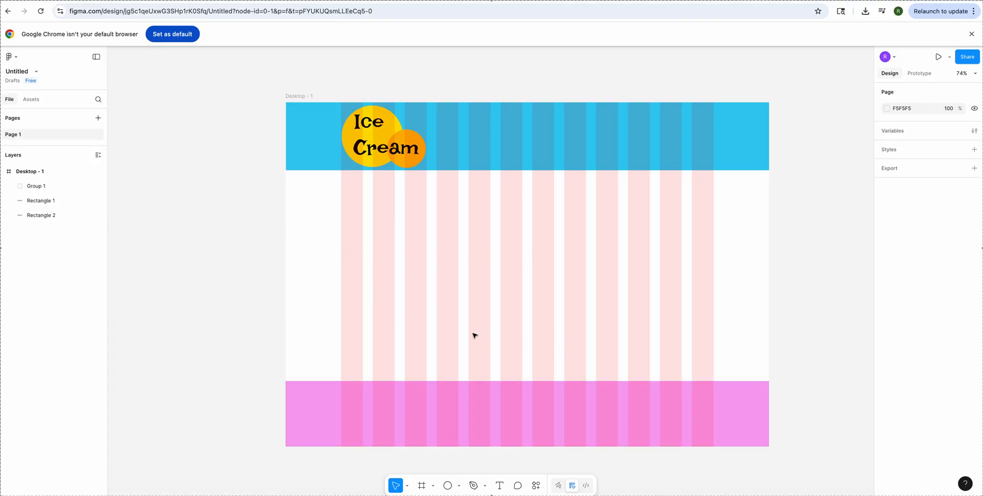
# Add a body text box about 540 × 372 over the first six columns with the "Welcome to Ice Cream." paragraph in Instrument Sans Bold 40
pyautogui.click(498, 486)
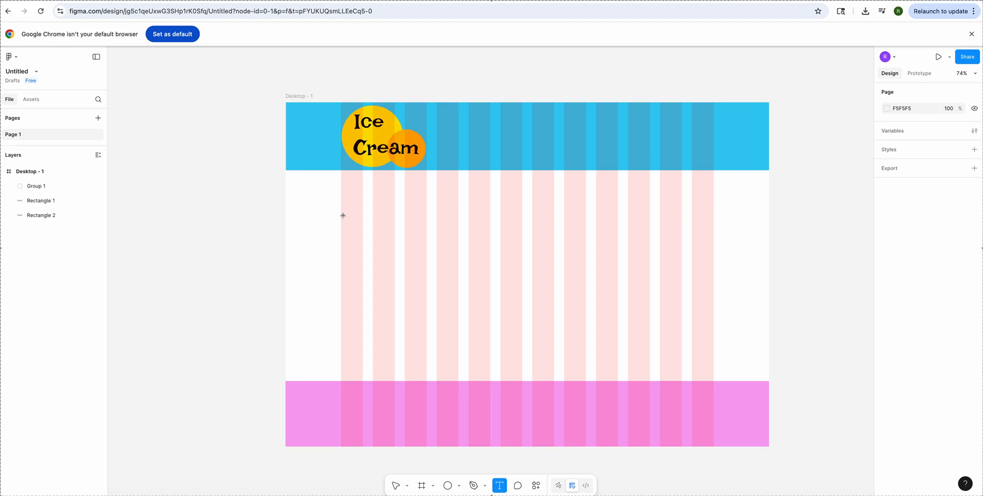
pyautogui.moveTo(342, 216); pyautogui.dragTo(522, 341)
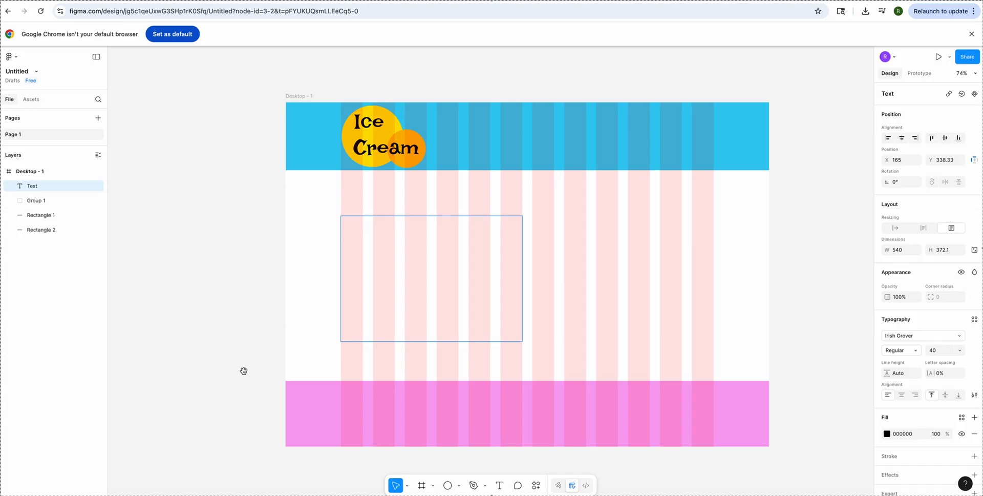
pyautogui.write('Welcome to Ice Cream. We offer a wide variety of rotating and seasonal flavors. Located in the heart of Uptown Minneapolis, we offer a wide variety of rotating and seasonal flavors made daily in-house. What’s your flavor?')
pyautogui.click(243, 326)
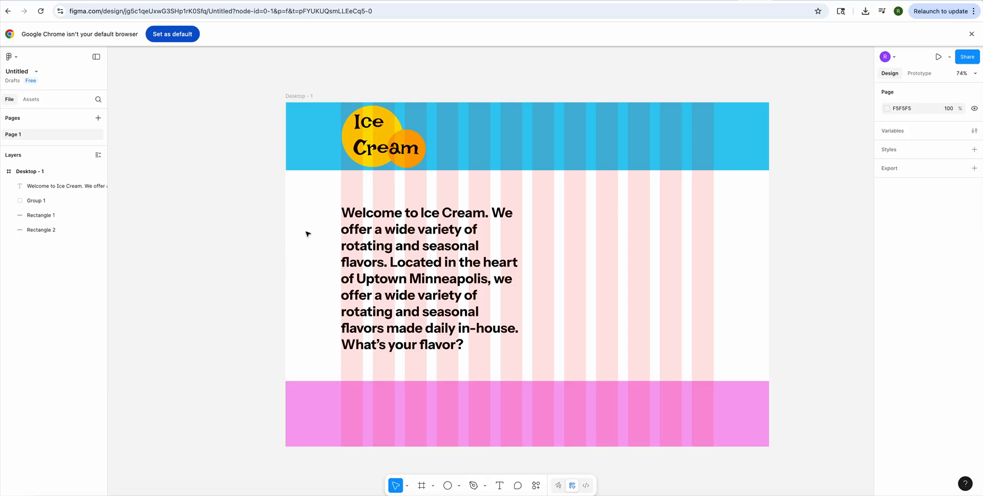
# Add a headline text box about 1110 × 91 above the paragraph reading "What’s Your Flavor?" and set its size to 96
pyautogui.click(500, 485)
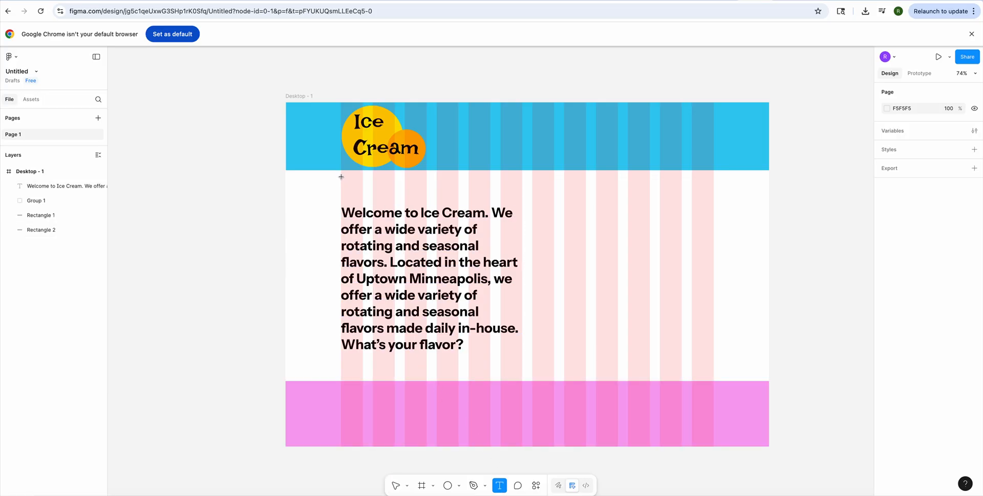
pyautogui.moveTo(341, 177); pyautogui.dragTo(713, 208)
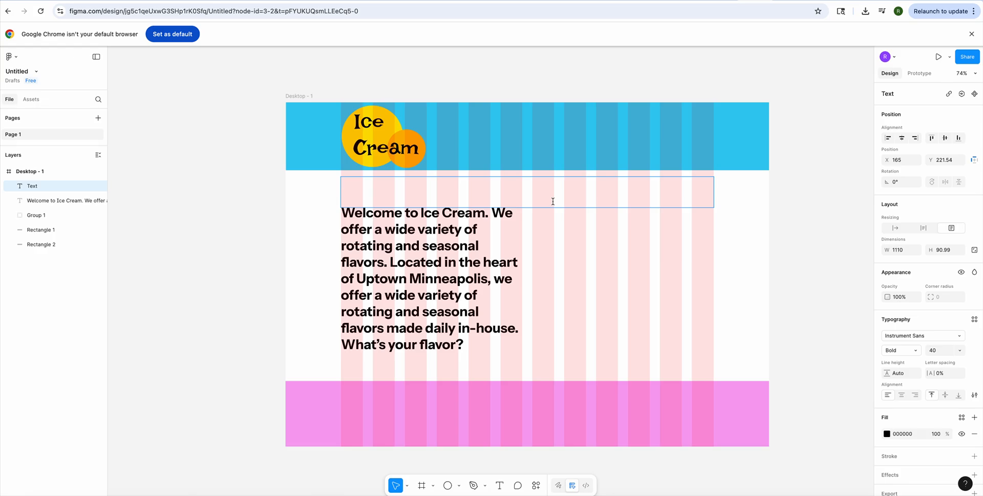
pyautogui.write('What’s')
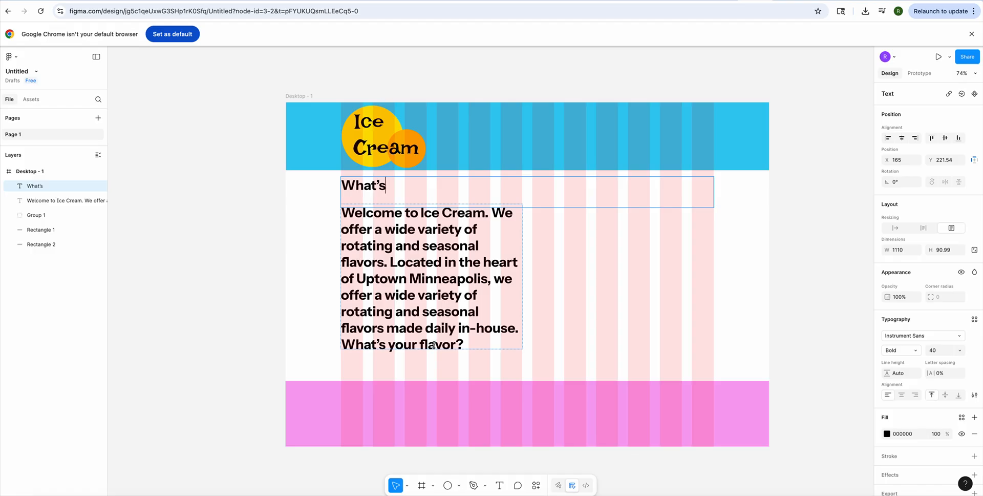
pyautogui.write(' Your Flavor')
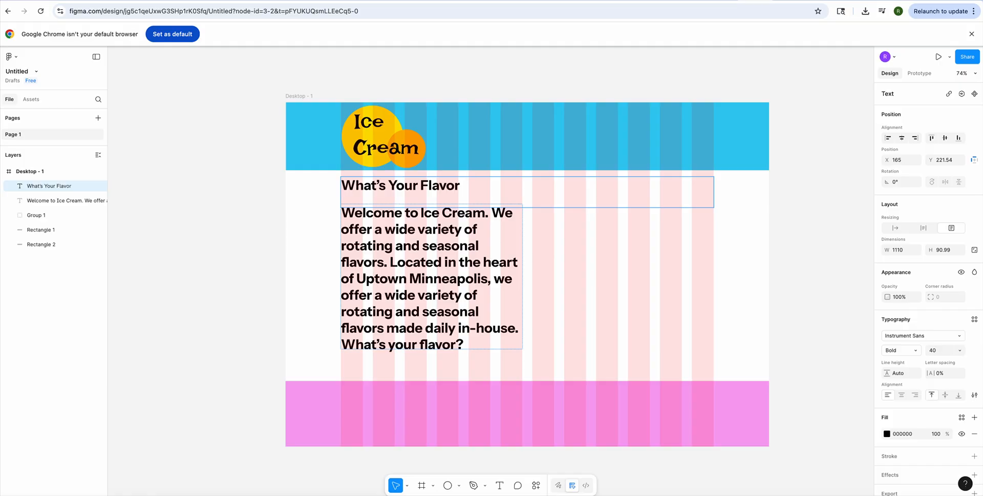
pyautogui.write('?')
pyautogui.click(960, 351)
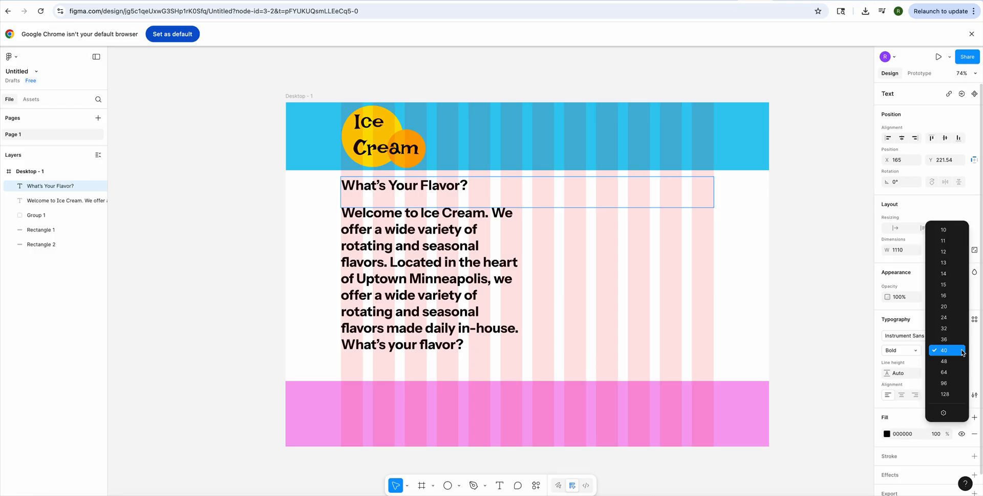
pyautogui.click(949, 384)
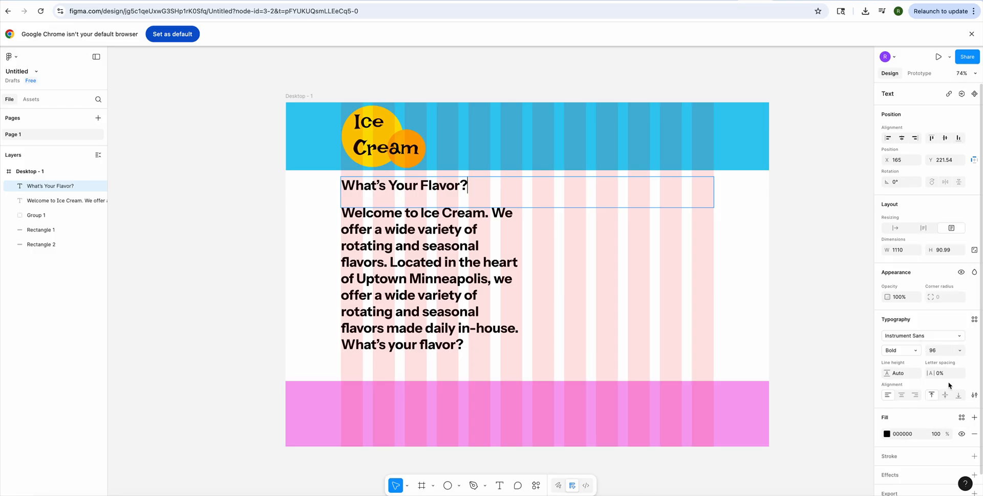
# Set the font size of the whole "What’s Your Flavor?" headline to 96
pyautogui.press('Escape')
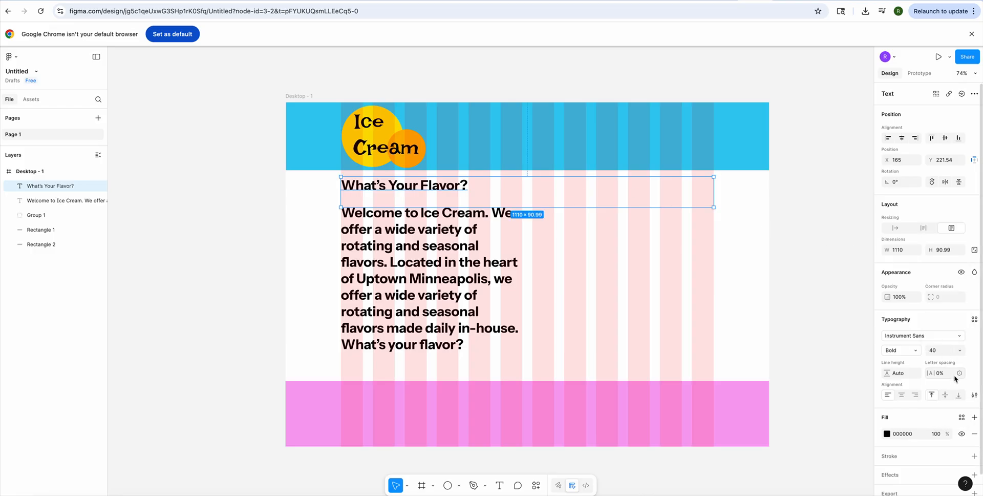
pyautogui.click(960, 350)
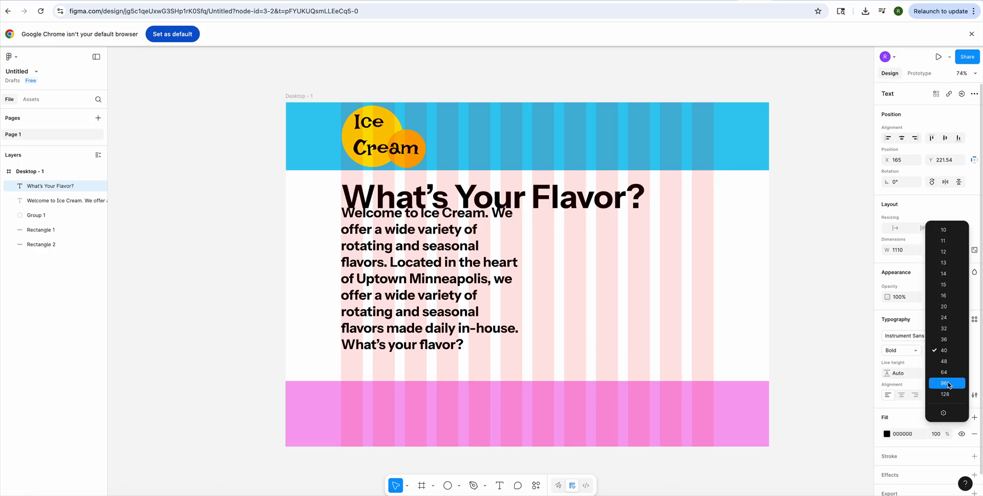
pyautogui.click(948, 383)
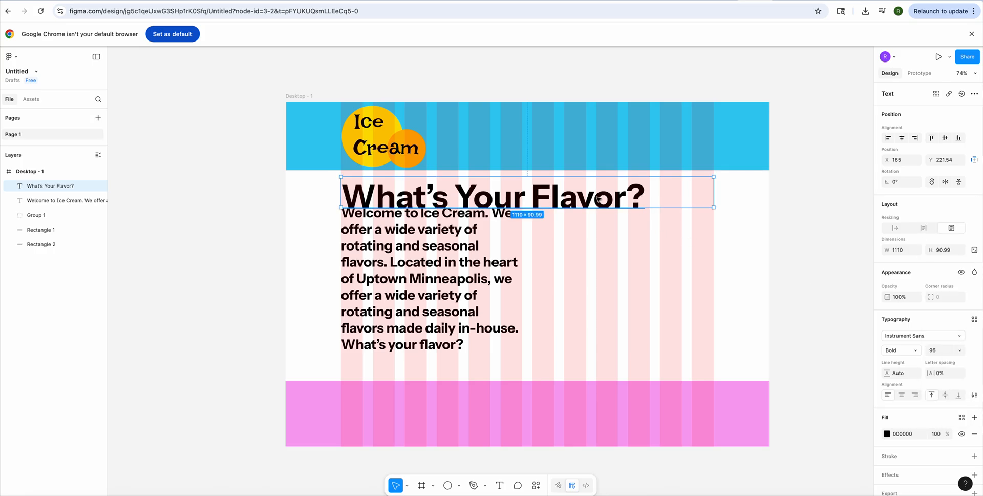
# Move the headline to start at the second grid column at X 260, Y 197.1, and enlarge its text box to about 1325 × 109
pyautogui.moveTo(584, 202); pyautogui.dragTo(616, 194)
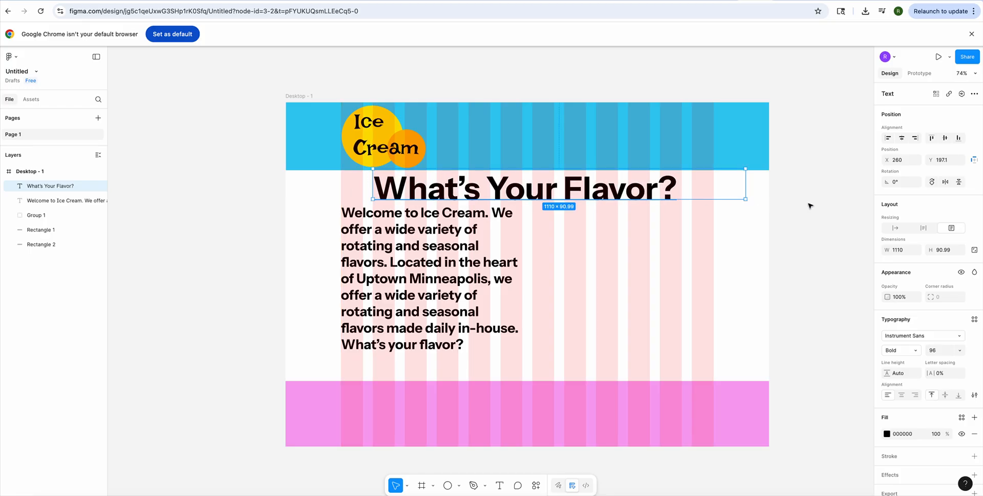
pyautogui.moveTo(746, 201); pyautogui.dragTo(818, 205)
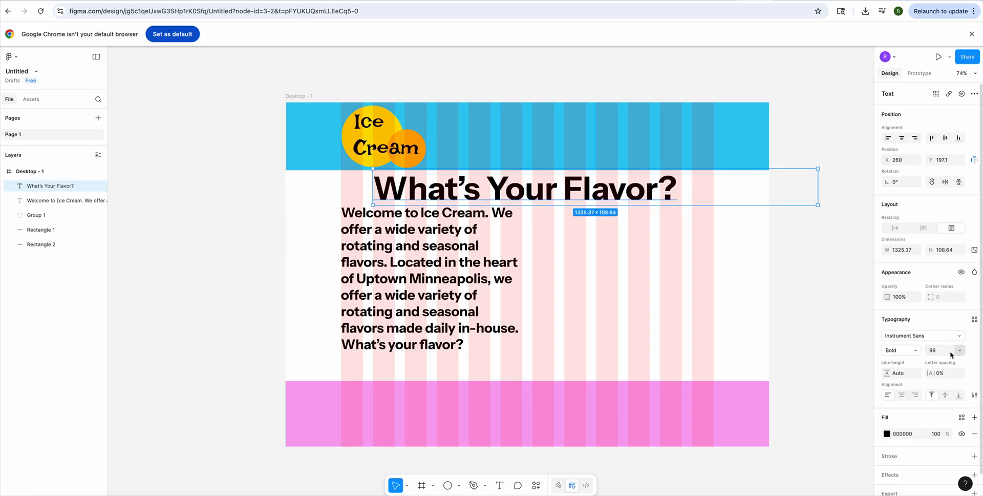
# Try the headline at font size 100, and settle on a font size of 98
pyautogui.click(929, 353)
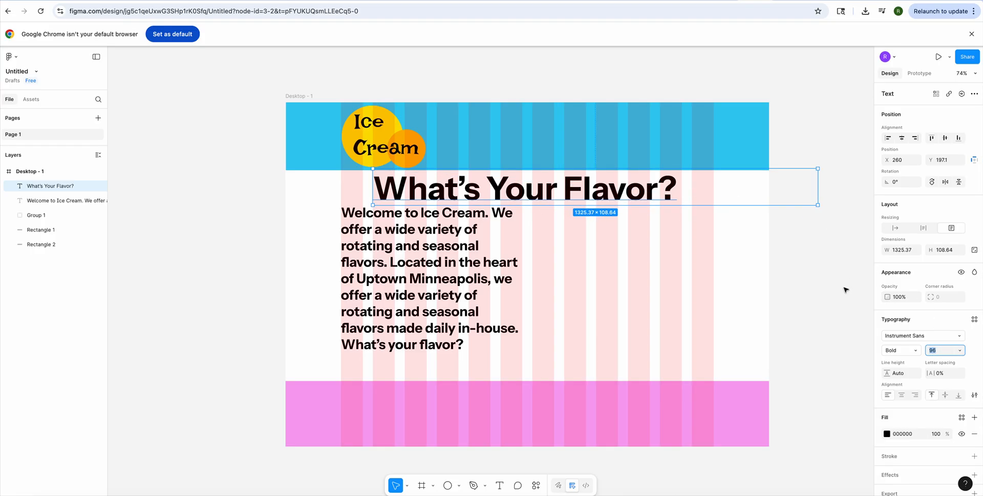
pyautogui.write('100')
pyautogui.press('Tab')
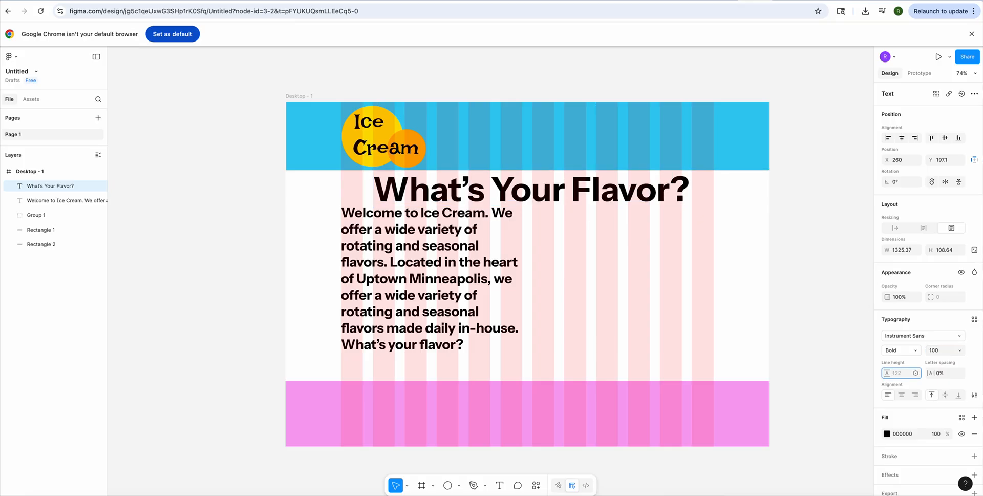
pyautogui.click(930, 351)
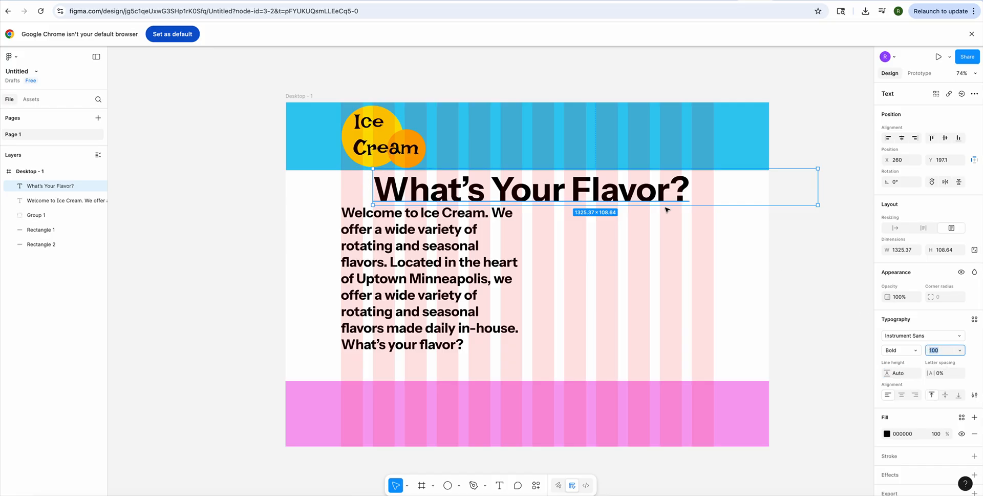
pyautogui.write('98')
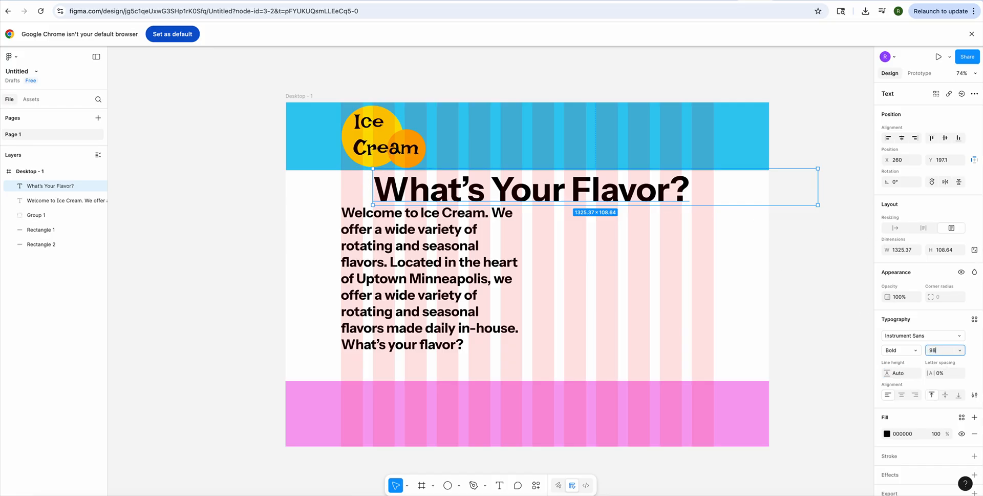
pyautogui.press('Tab')
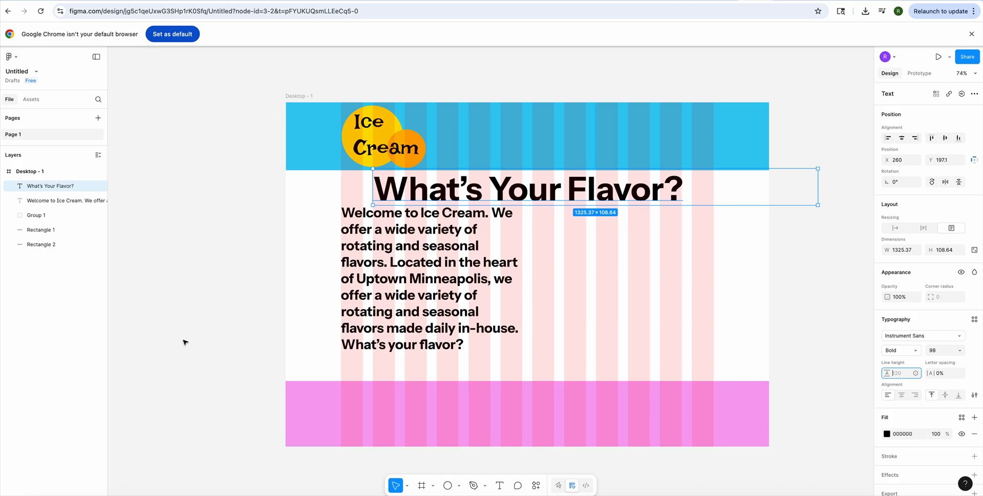
pyautogui.click(202, 268)
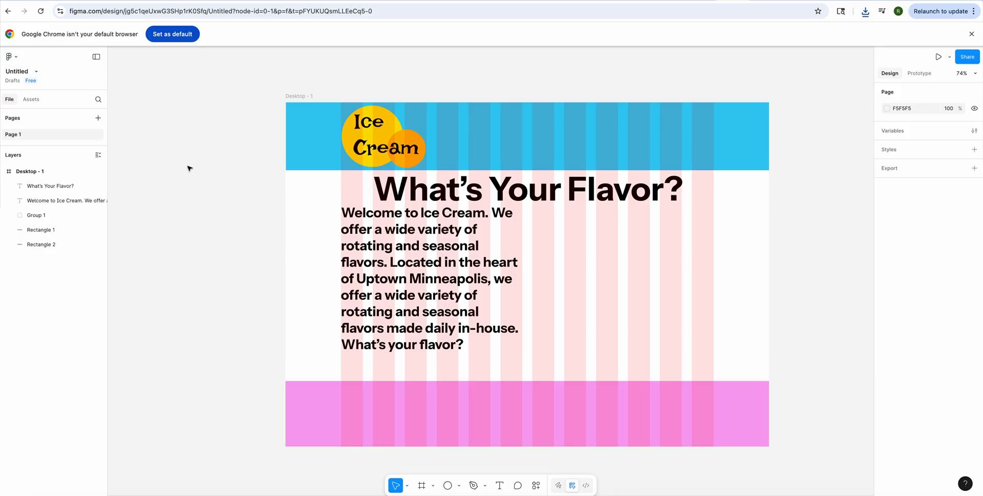
# Place the jeswin-thomas Unsplash photo from the Downloads folder into the Desktop - 1 frame
pyautogui.click(12, 56)
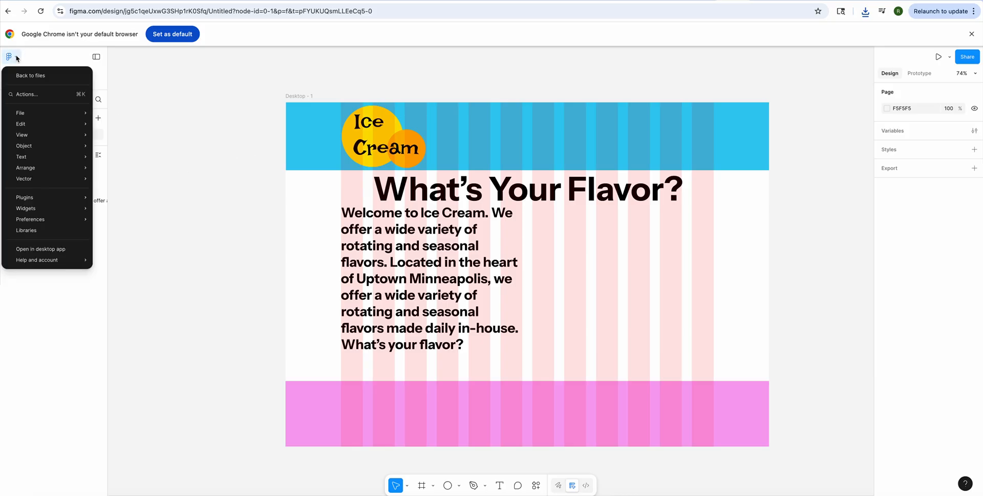
pyautogui.moveTo(31, 111)
pyautogui.click(139, 143)
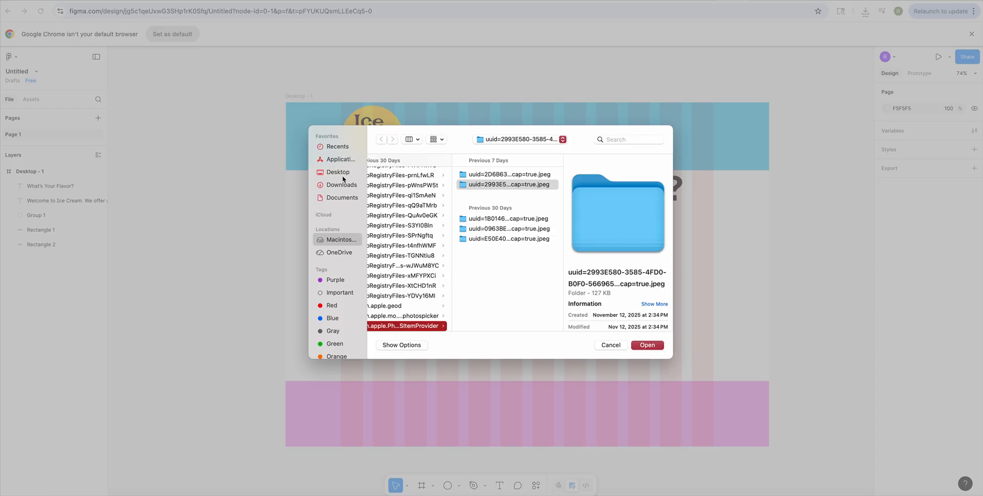
pyautogui.click(343, 185)
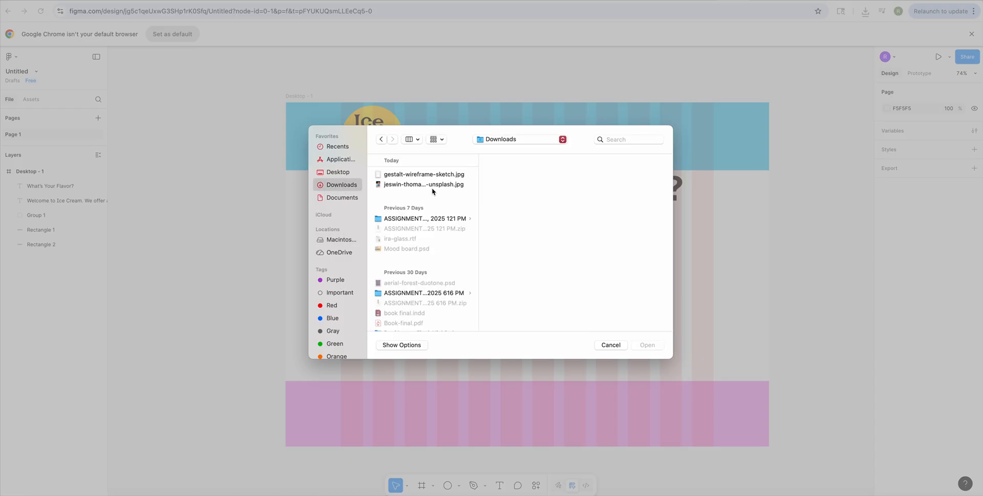
pyautogui.click(420, 185)
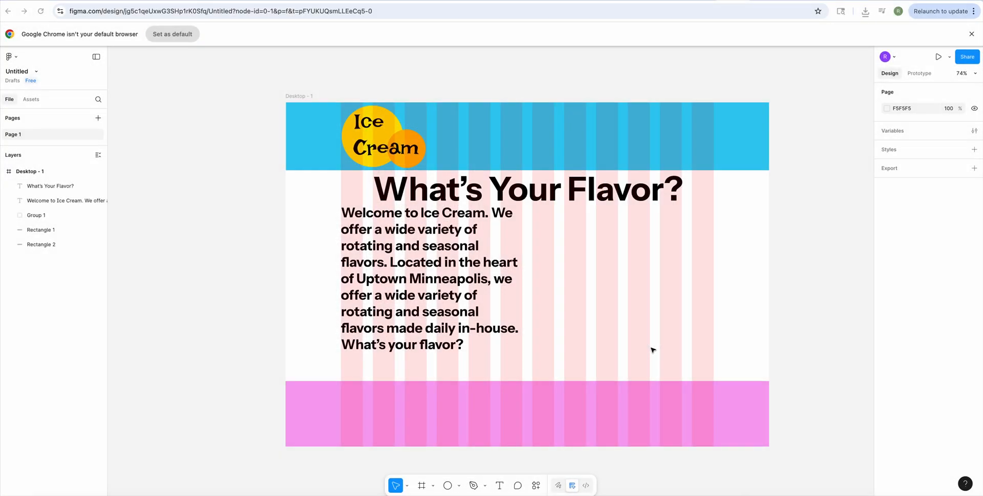
pyautogui.click(649, 345)
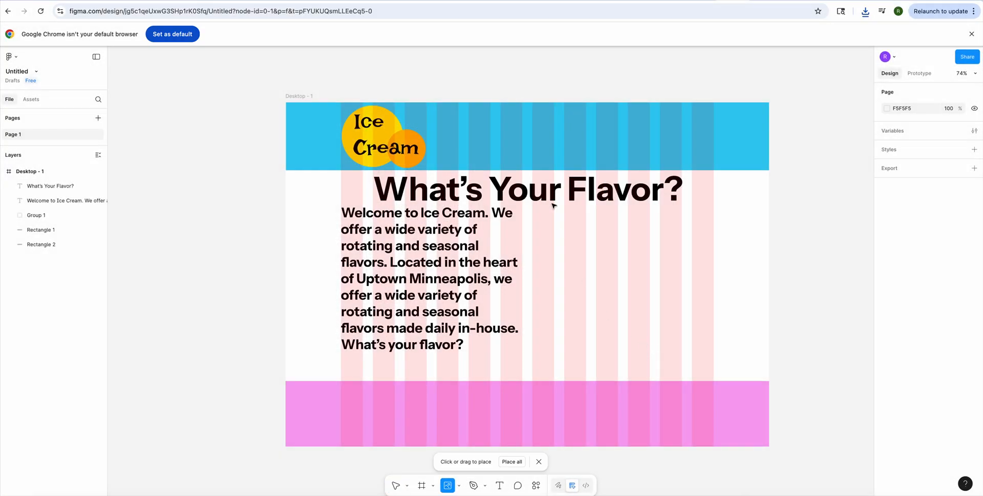
pyautogui.click(543, 222)
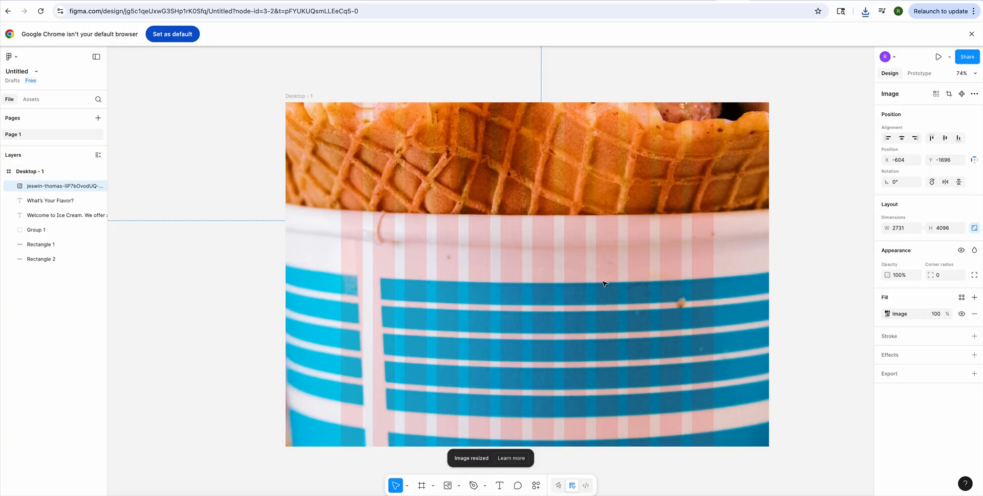
# Scale the oversized photo down proportionally to about 303 × 454 inside the frame, with its corner at X 830, Y 454.74
pyautogui.press('super+minus')
pyautogui.press('super+minus')
pyautogui.press('super+minus')
pyautogui.press('super+minus')
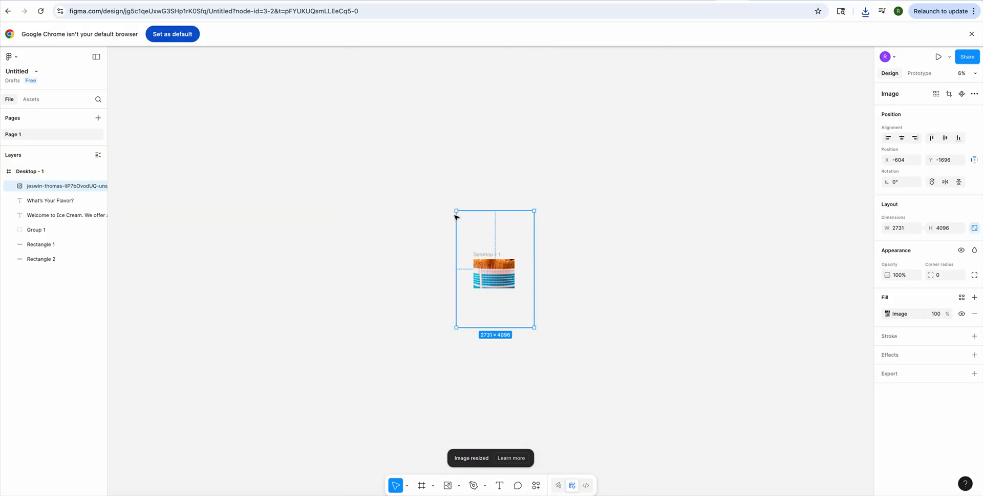
pyautogui.moveTo(456, 211); pyautogui.dragTo(499, 279)
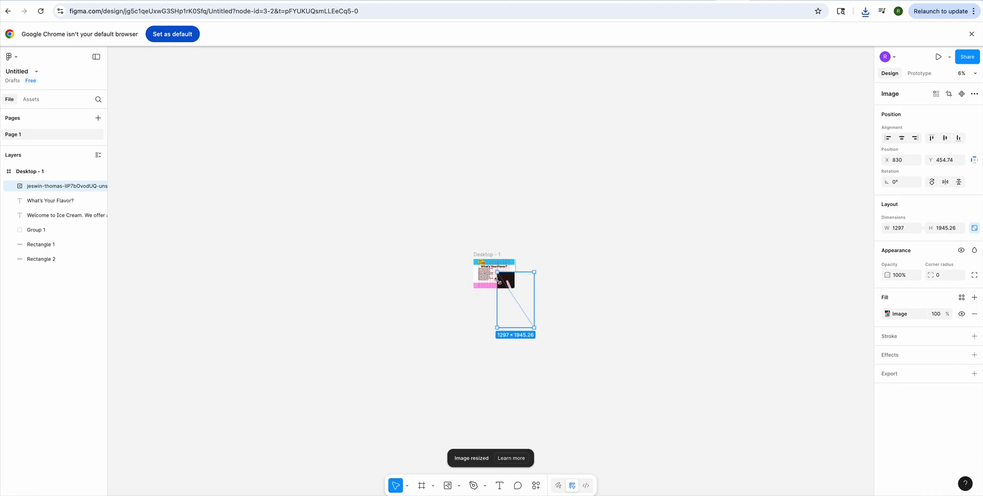
pyautogui.moveTo(534, 327); pyautogui.dragTo(504, 283)
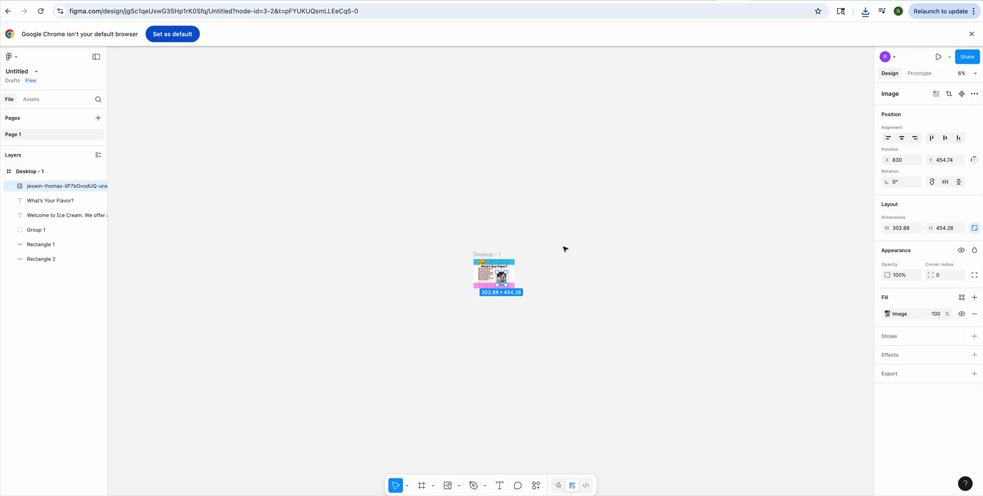
# Enlarge the photo to 350 × 524.94 and position it under the headline across grid columns eight to eleven
pyautogui.hotkey('shift', '0')
pyautogui.moveTo(657, 334); pyautogui.dragTo(612, 264)
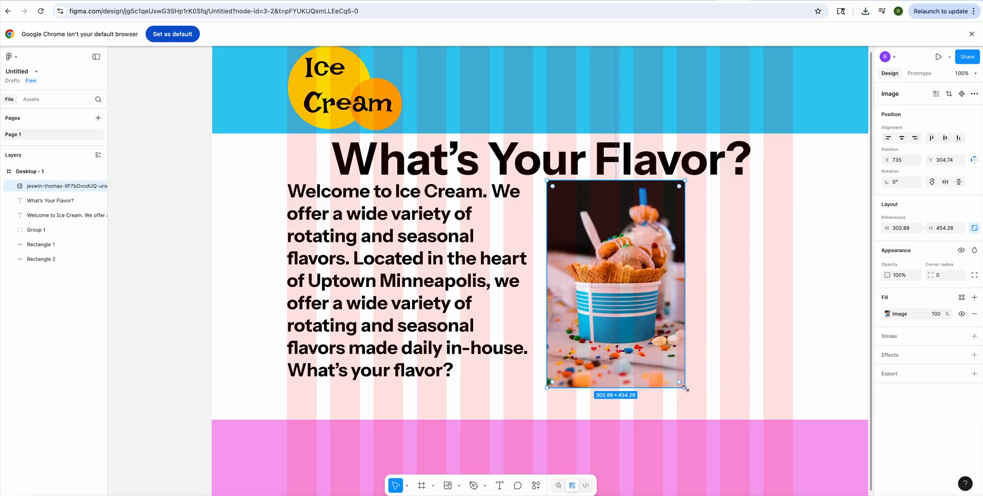
pyautogui.moveTo(686, 387); pyautogui.dragTo(705, 395)
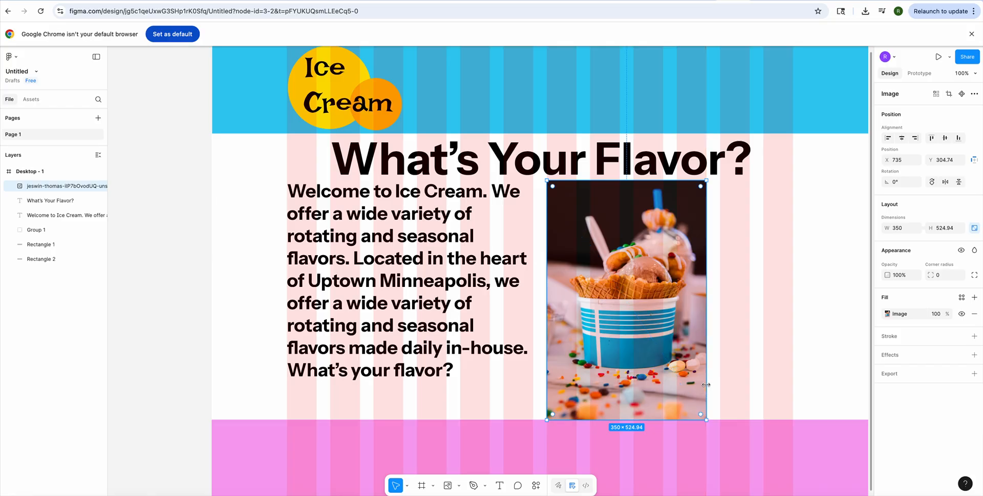
pyautogui.moveTo(646, 258); pyautogui.dragTo(690, 254)
pyautogui.click(829, 269)
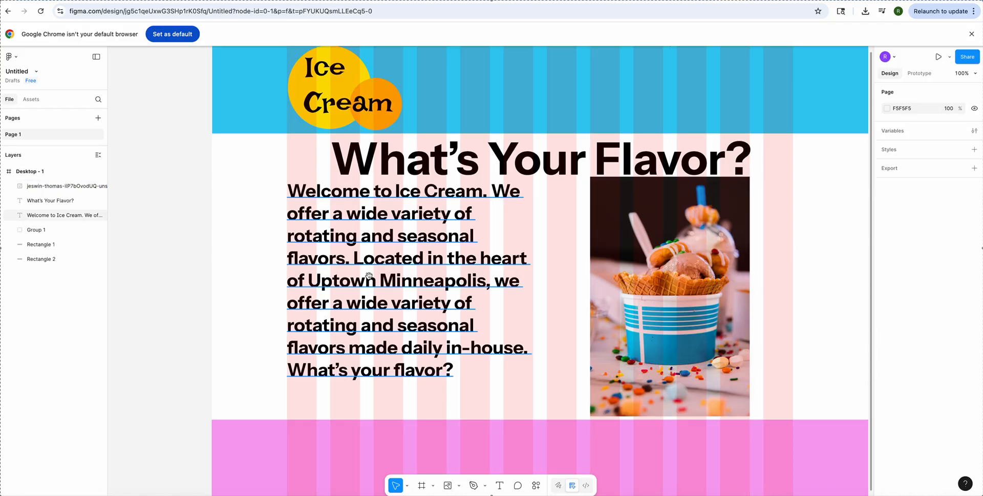
# Nudge the "Welcome to Ice Cream." paragraph down to Y 327.02, keeping it at X 165
pyautogui.click(376, 287)
pyautogui.press('-')
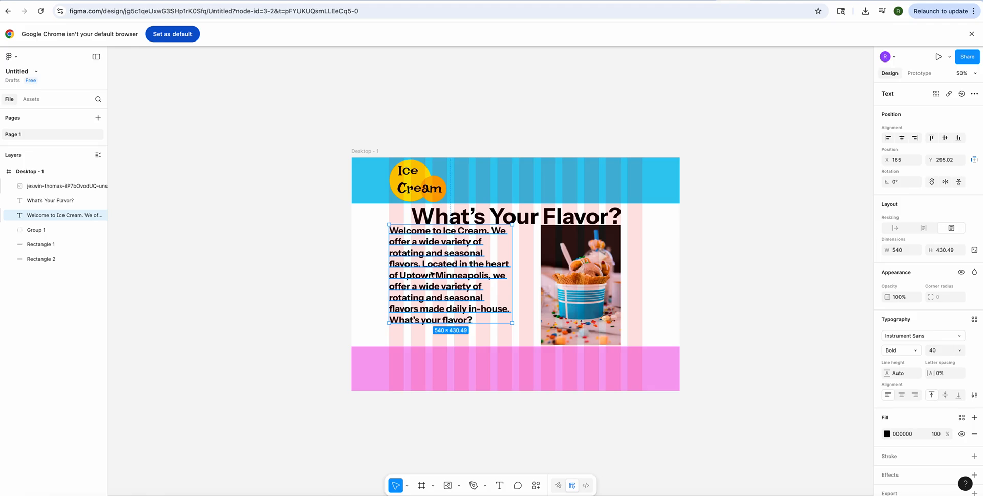
pyautogui.press('Down')
pyautogui.press('Down')
pyautogui.press('Down')
pyautogui.press('Down')
pyautogui.press('Down')
pyautogui.press('Down')
pyautogui.press('Down')
pyautogui.press('Down')
pyautogui.press('Down')
pyautogui.press('Down')
pyautogui.press('Down')
pyautogui.press('Down')
pyautogui.press('Down')
pyautogui.press('Down')
pyautogui.press('Down')
pyautogui.press('Down')
pyautogui.press('Down')
pyautogui.press('Down')
pyautogui.press('Down')
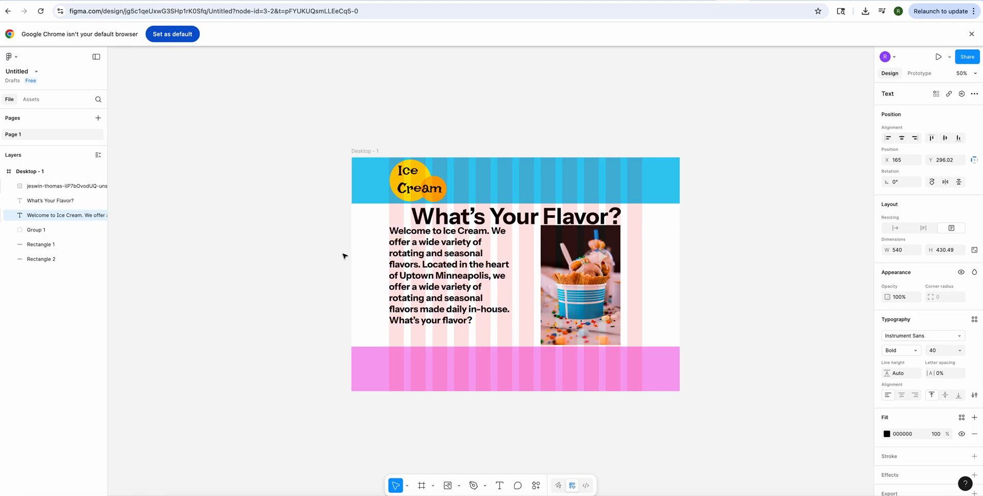
pyautogui.press('Down')
pyautogui.press('Down')
pyautogui.press('Down')
pyautogui.press('Down')
pyautogui.press('Down')
pyautogui.press('Down')
pyautogui.press('Down')
pyautogui.press('Down')
pyautogui.press('Down')
pyautogui.press('Down')
pyautogui.press('Down')
pyautogui.press('Down')
pyautogui.press('Down')
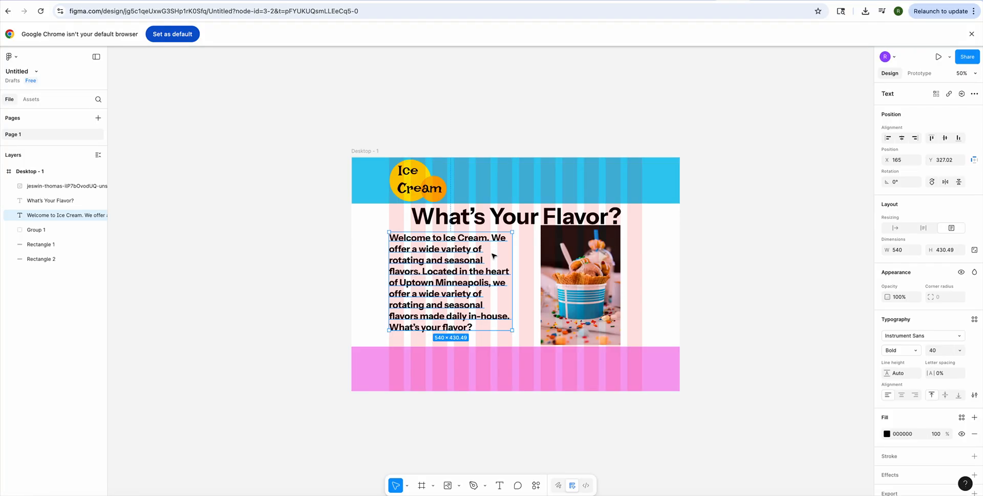
# Insert a line break after "Welcome to Ice Cream." so that "We offer" begins a new line in the paragraph
pyautogui.doubleClick(476, 251)
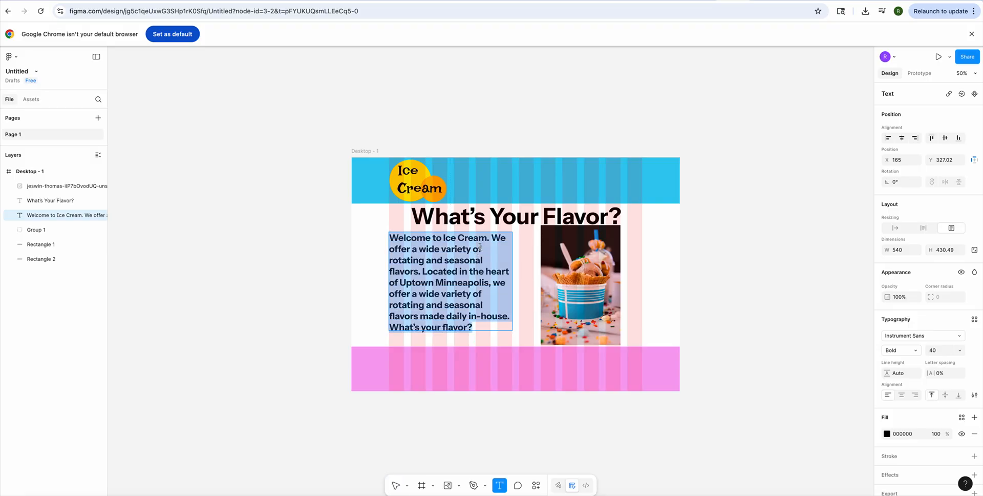
pyautogui.click(491, 239)
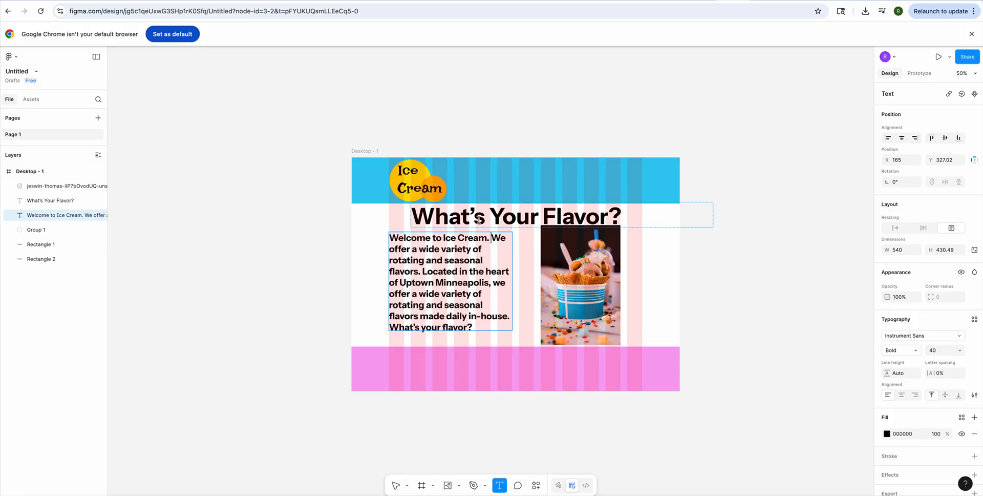
pyautogui.press('Return')
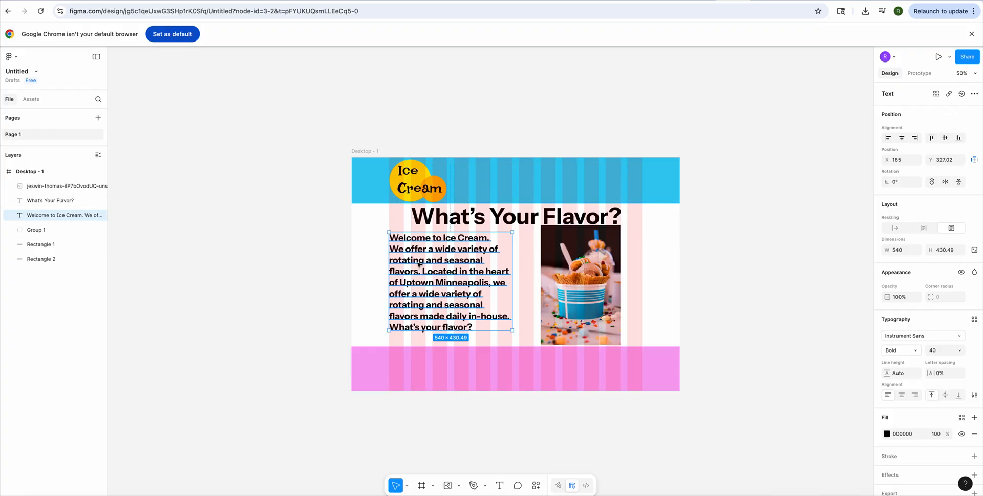
pyautogui.click(328, 280)
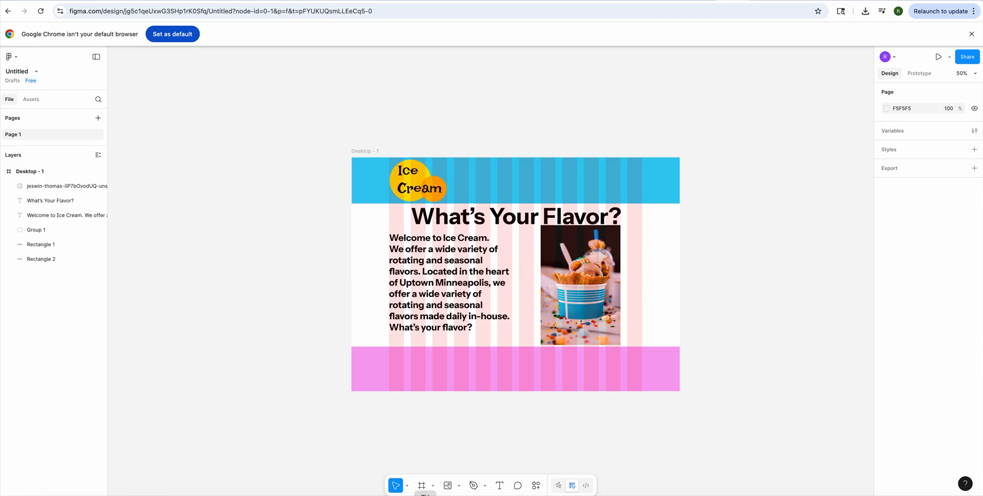
# Draw an ellipse about 160 × 43 in the blue header beside the logo, at about X 450, Y 136
pyautogui.click(460, 486)
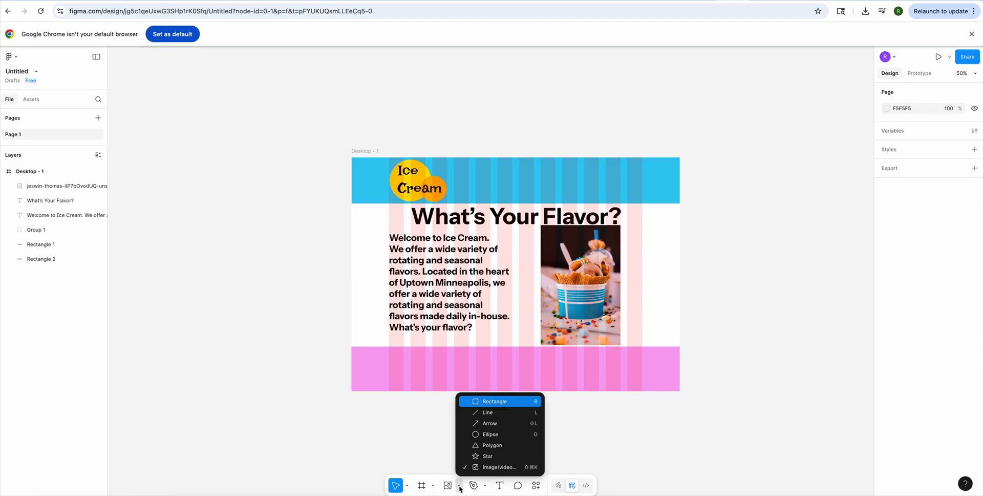
pyautogui.click(491, 402)
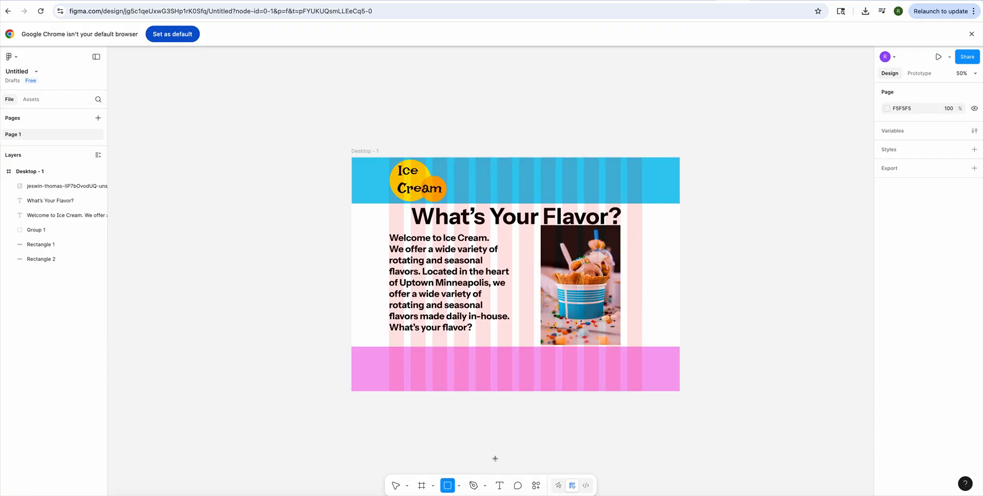
pyautogui.click(459, 486)
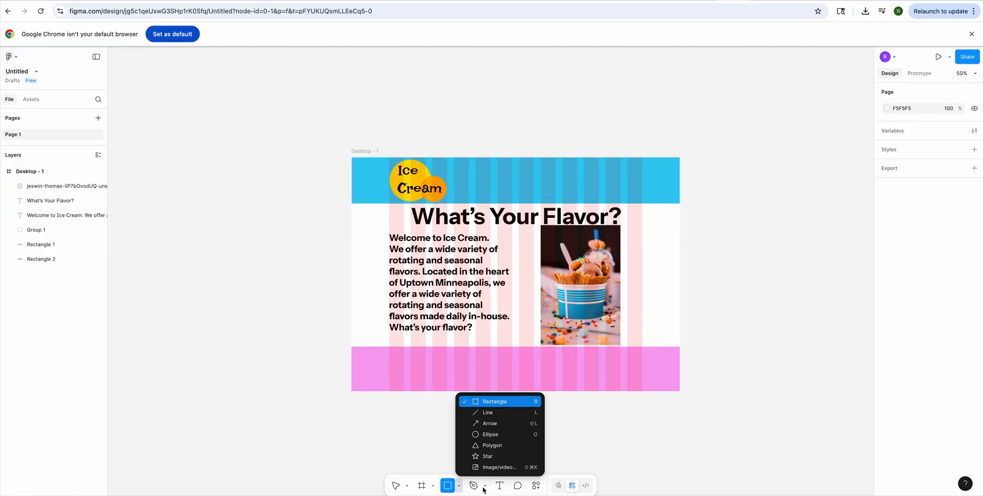
pyautogui.click(496, 435)
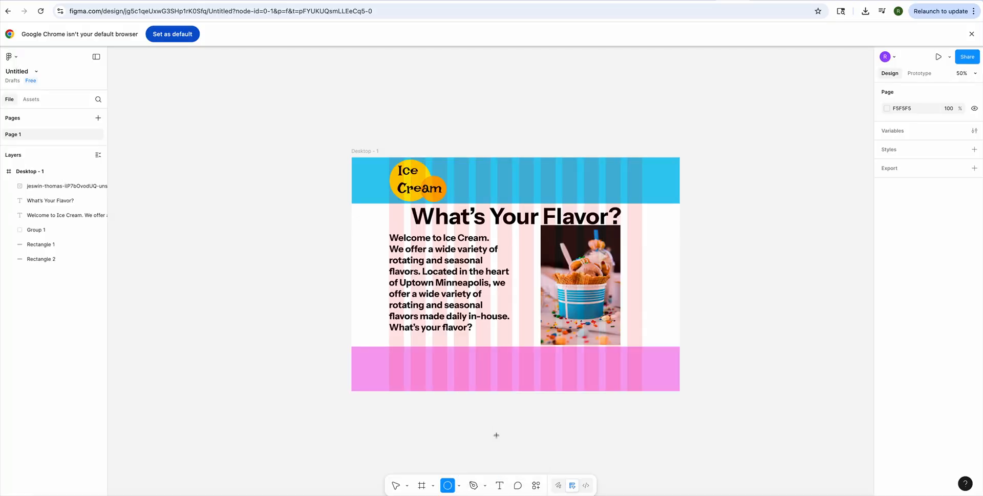
pyautogui.scroll(-1, 455, 188)
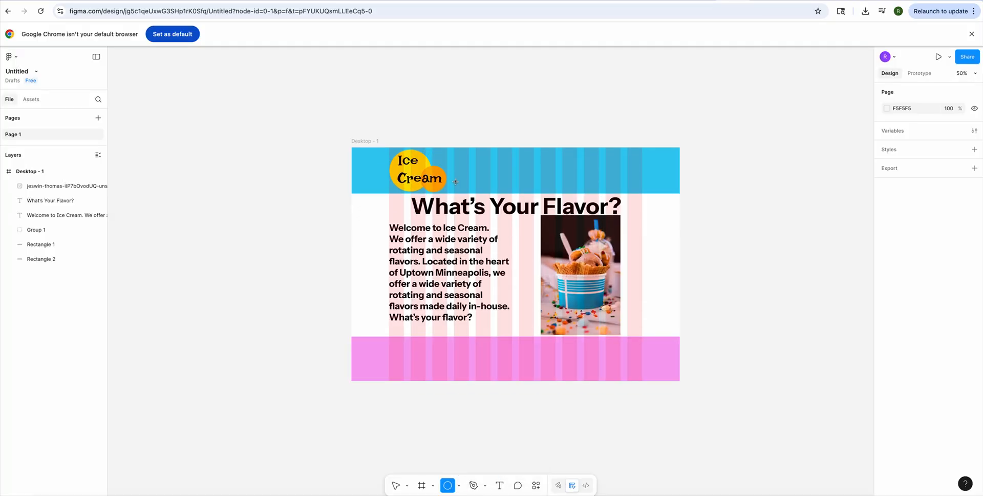
pyautogui.scroll(-1, 455, 182)
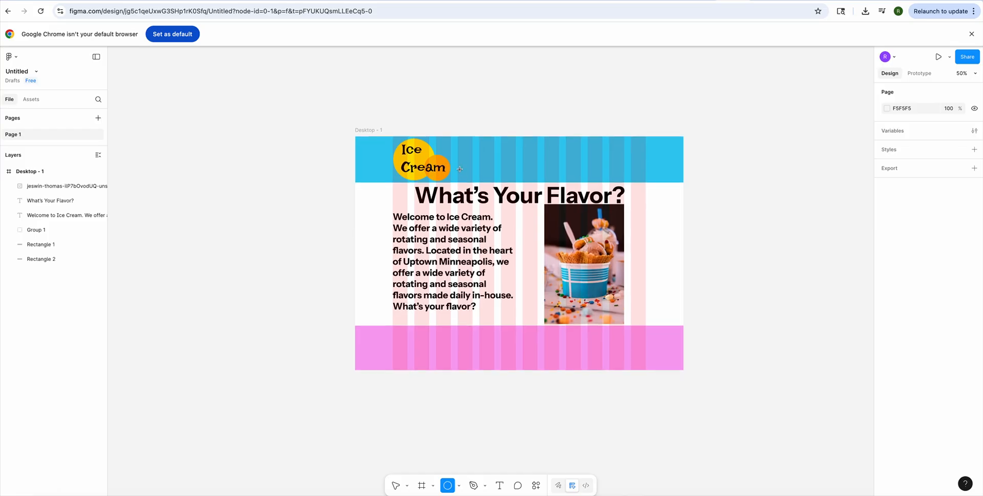
pyautogui.hotkey('shift', '0')
pyautogui.scroll(5, 459, 169)
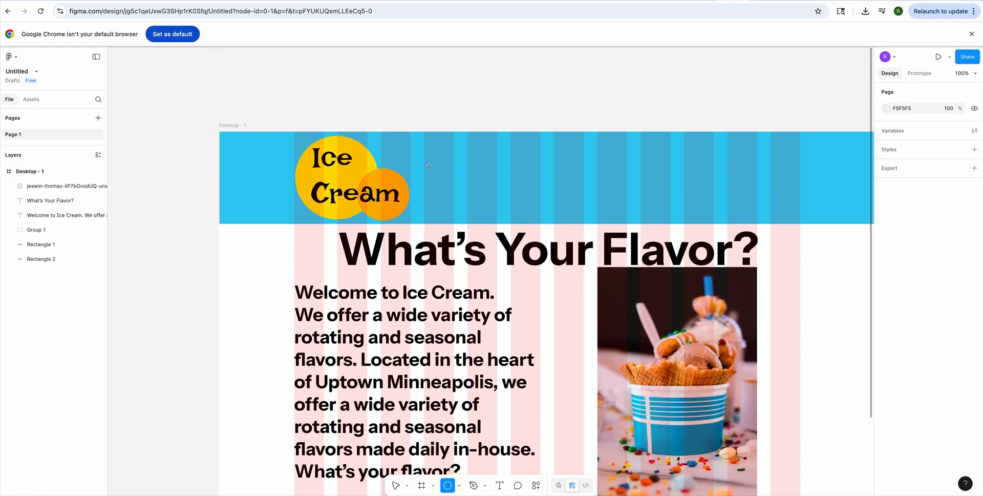
pyautogui.moveTo(424, 193); pyautogui.dragTo(496, 212)
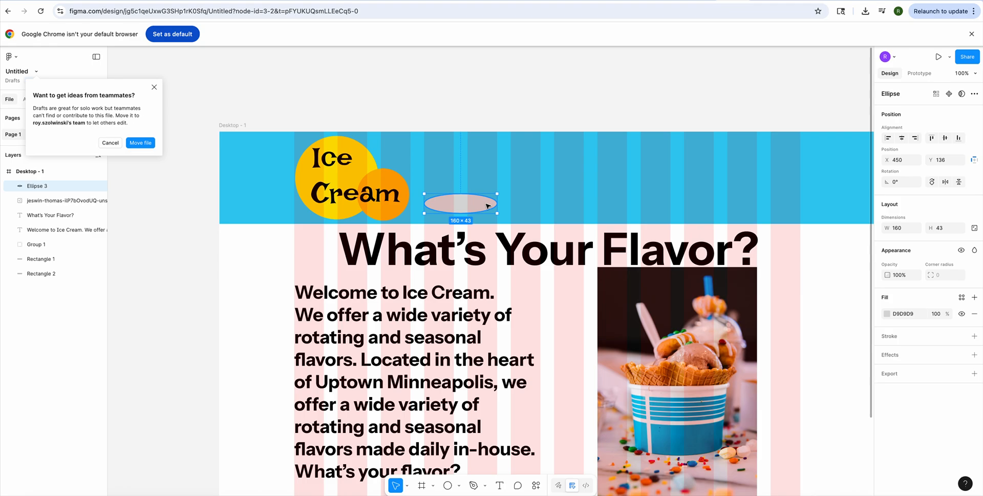
pyautogui.moveTo(486, 205); pyautogui.dragTo(657, 204)
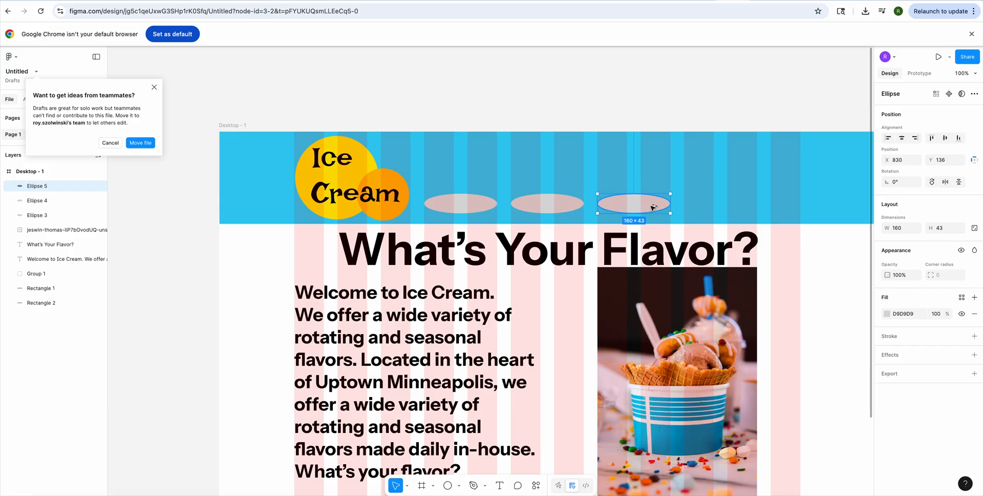
pyautogui.moveTo(653, 206); pyautogui.dragTo(740, 209)
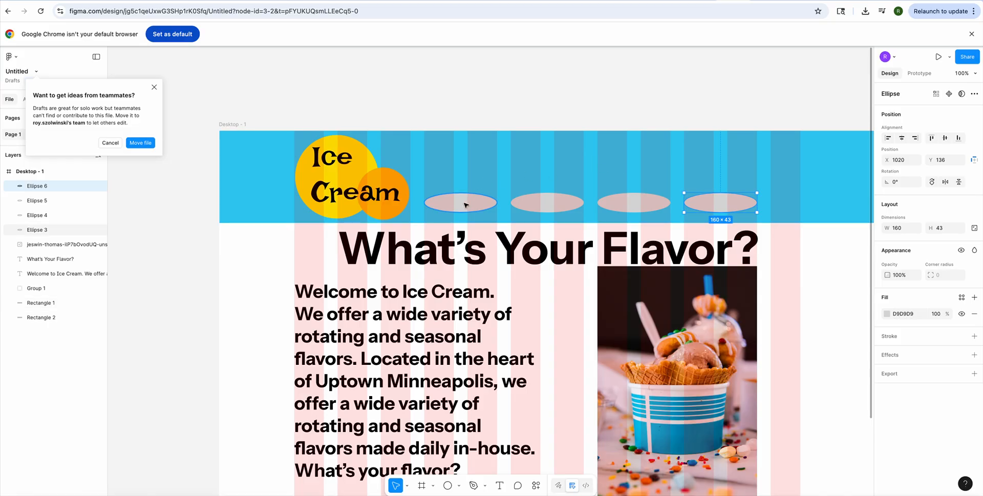
pyautogui.hotkey('ctrl', 'z')
pyautogui.hotkey('ctrl', 'z')
pyautogui.hotkey('ctrl', 'z')
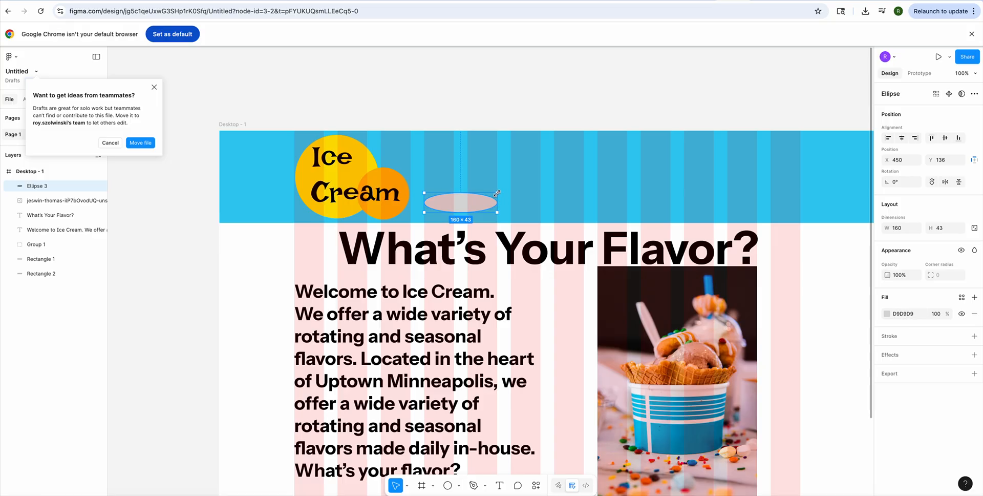
# Shrink the header ellipse to about 97 × 26, raise it to about Y 102 and duplicate it into a row of five
pyautogui.moveTo(496, 193); pyautogui.dragTo(438, 201)
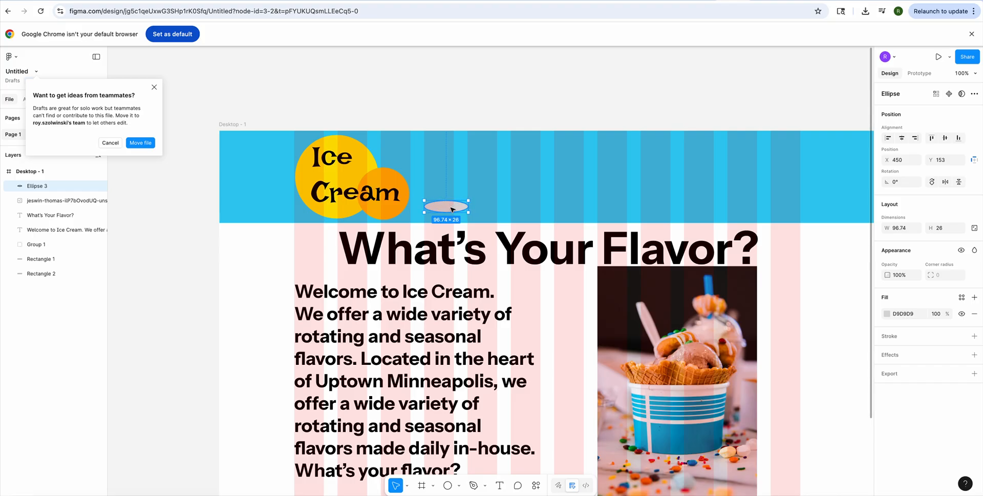
pyautogui.moveTo(452, 208); pyautogui.dragTo(711, 189)
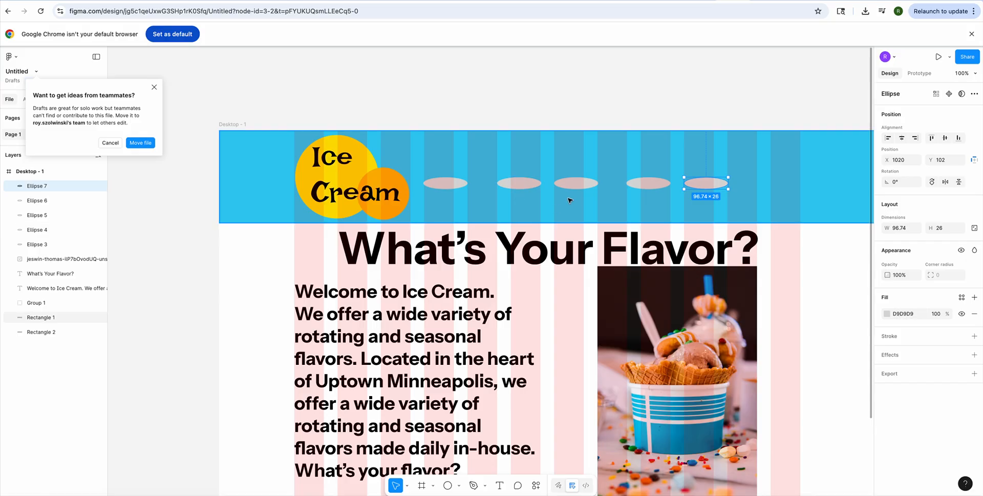
# Space the ellipses more evenly, moving the third to X 765, the fourth further along and the last to about X 1083
pyautogui.moveTo(573, 184)
pyautogui.mouseDown()
pyautogui.moveTo(596, 188)
pyautogui.moveTo(585, 189)
pyautogui.mouseUp()
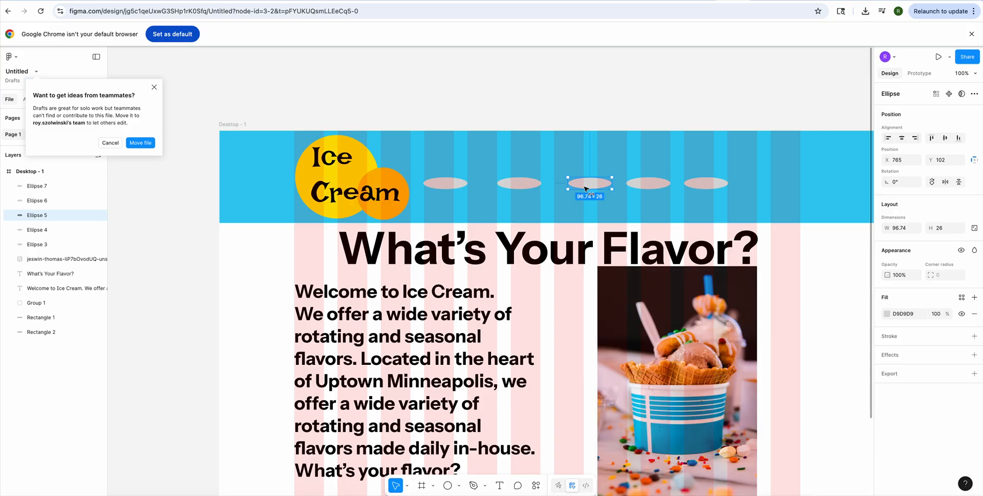
pyautogui.keyDown('shift'); pyautogui.click(648, 187); pyautogui.keyUp('shift')
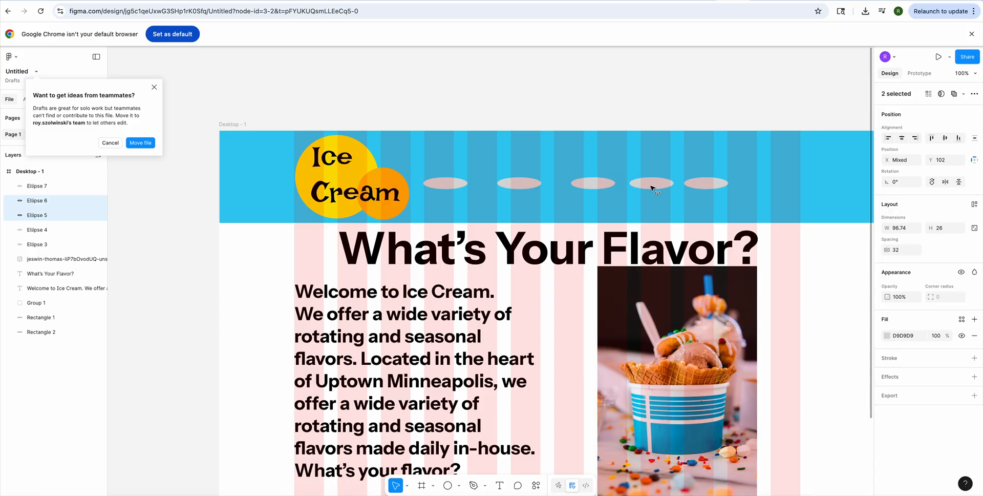
pyautogui.click(652, 190)
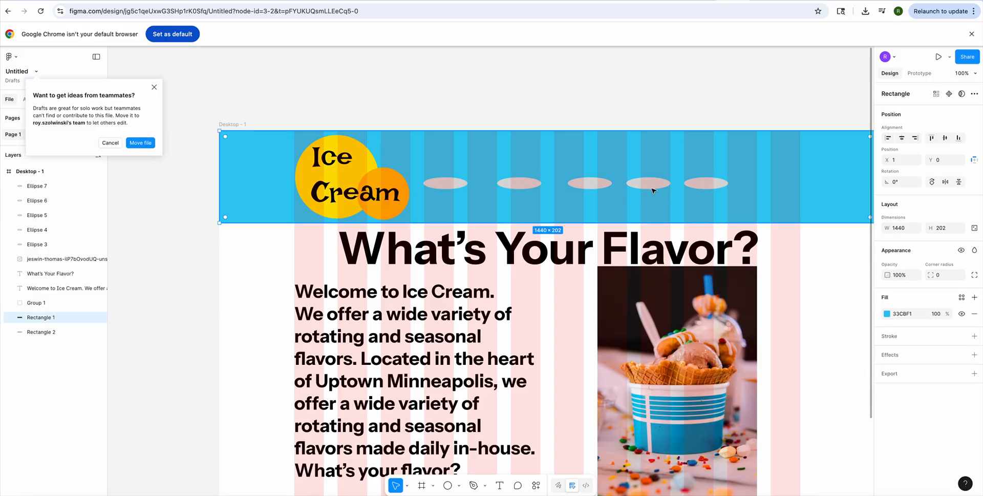
pyautogui.moveTo(655, 188); pyautogui.dragTo(738, 186)
pyautogui.hotkey('ctrl', 'z')
pyautogui.click(700, 184)
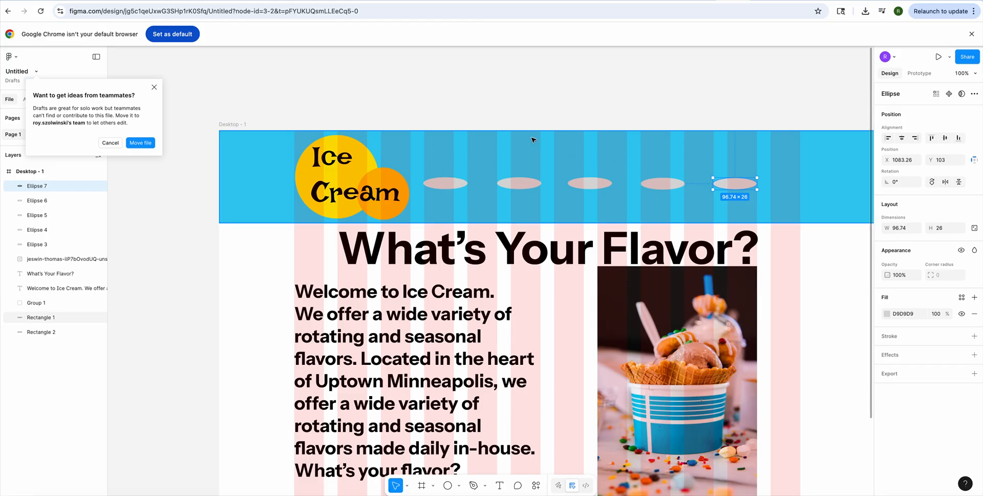
# Fill the five header ellipses with yellow FCDE00 and dismiss the prompt about sharing with teammates
pyautogui.click(272, 252)
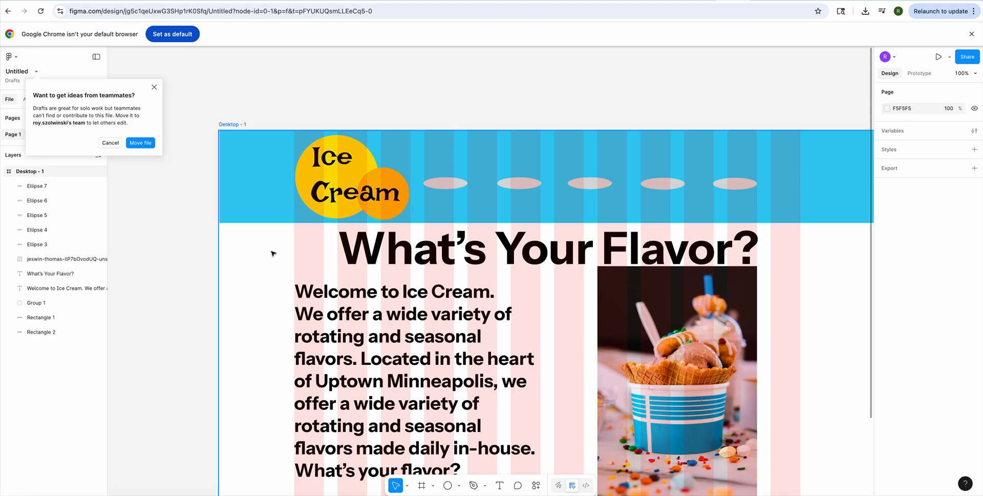
pyautogui.scroll(-3, 153, 461)
pyautogui.click(154, 87)
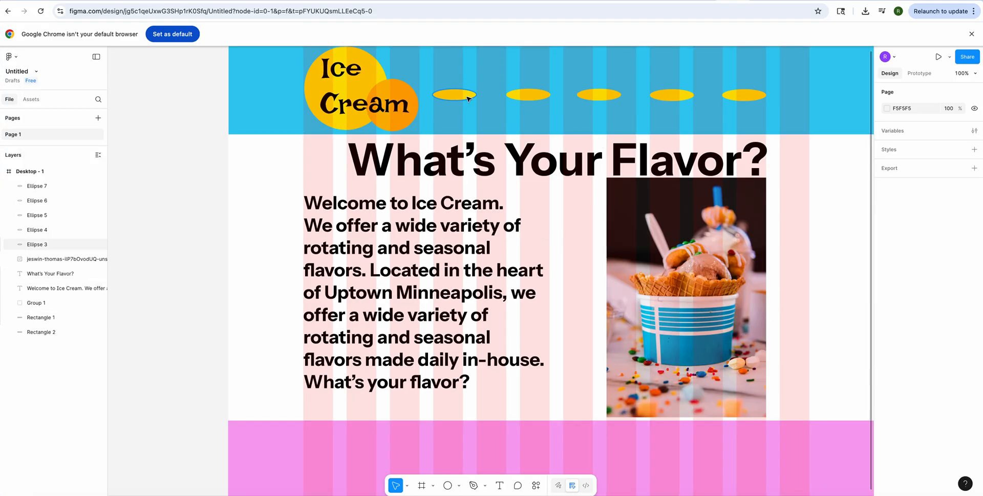
# Copy the row of five yellow header ellipses straight down into the pink footer band
pyautogui.click(38, 244)
pyautogui.moveTo(40, 236); pyautogui.dragTo(36, 189)
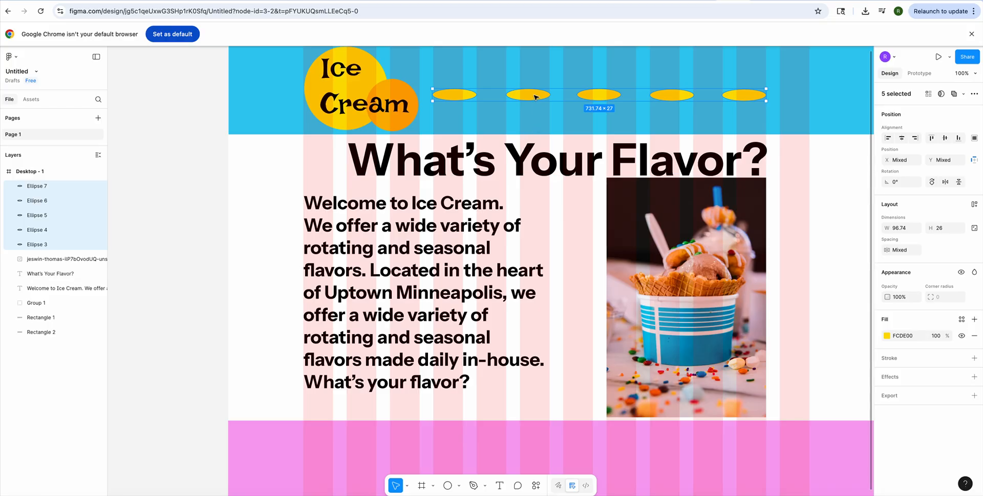
pyautogui.moveTo(535, 96); pyautogui.dragTo(514, 462)
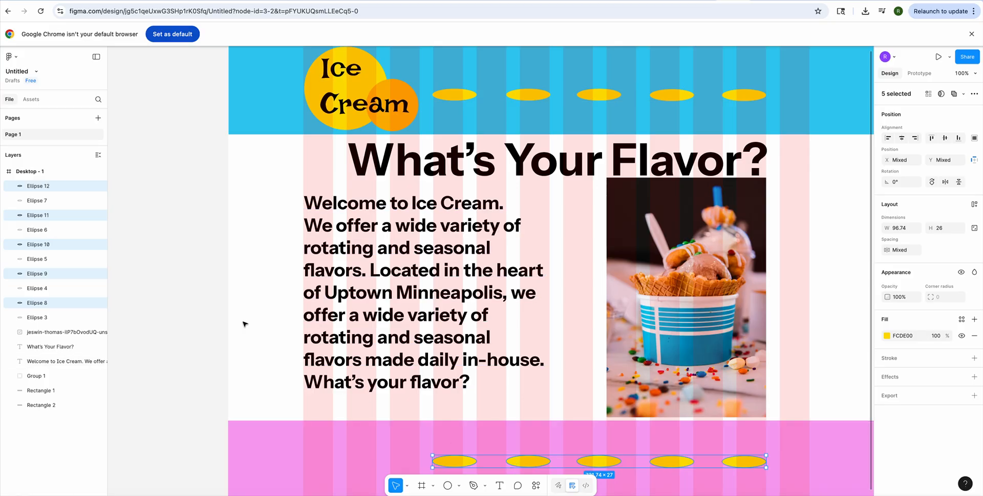
pyautogui.click(166, 321)
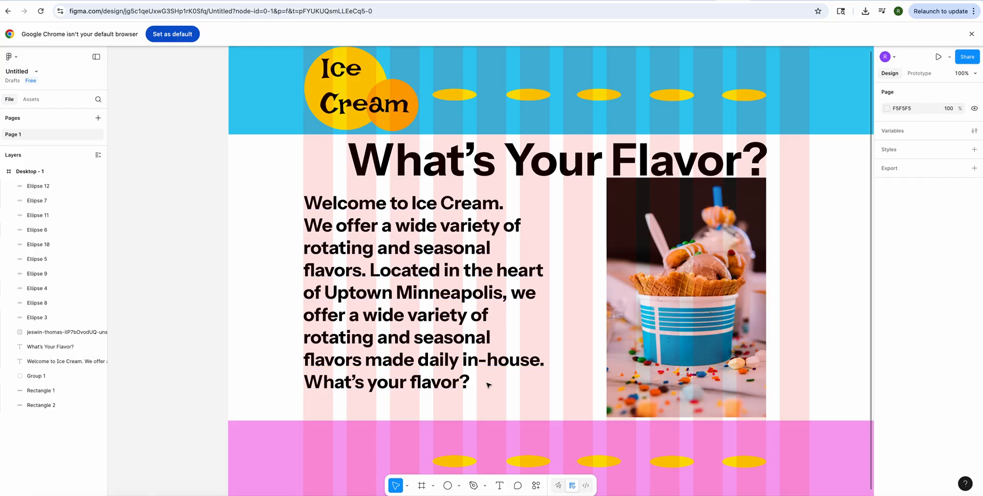
# Add an "About" text label in Irish Grover in the blue header, in a box about 171 × 28
pyautogui.click(502, 487)
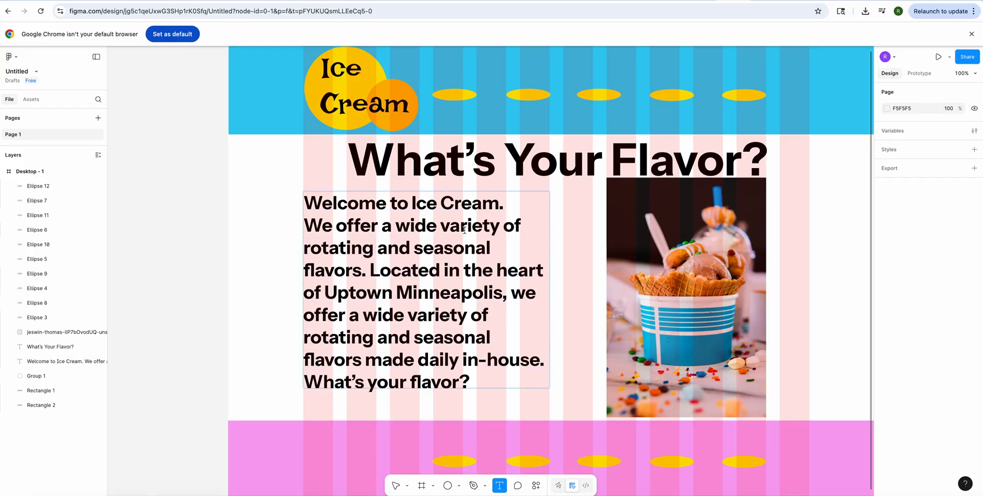
pyautogui.click(442, 93)
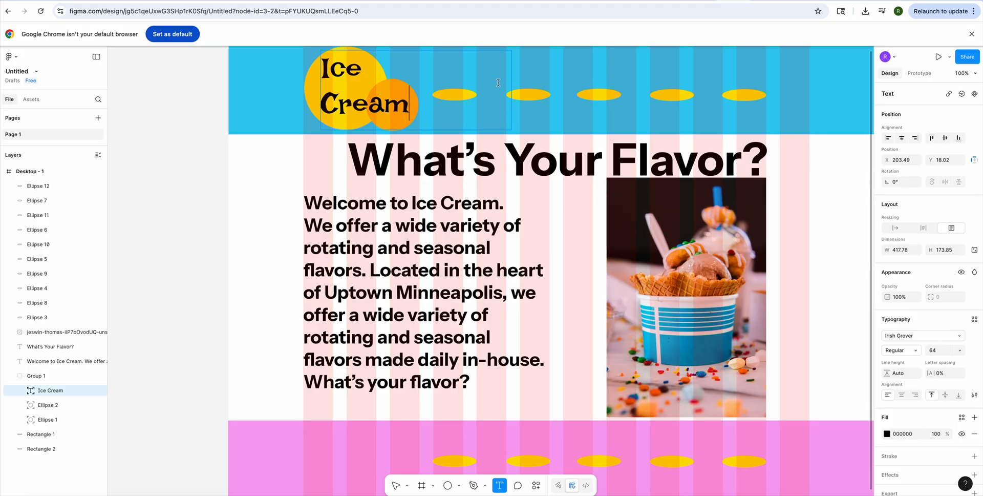
pyautogui.moveTo(528, 66); pyautogui.dragTo(607, 79)
pyautogui.write('A')
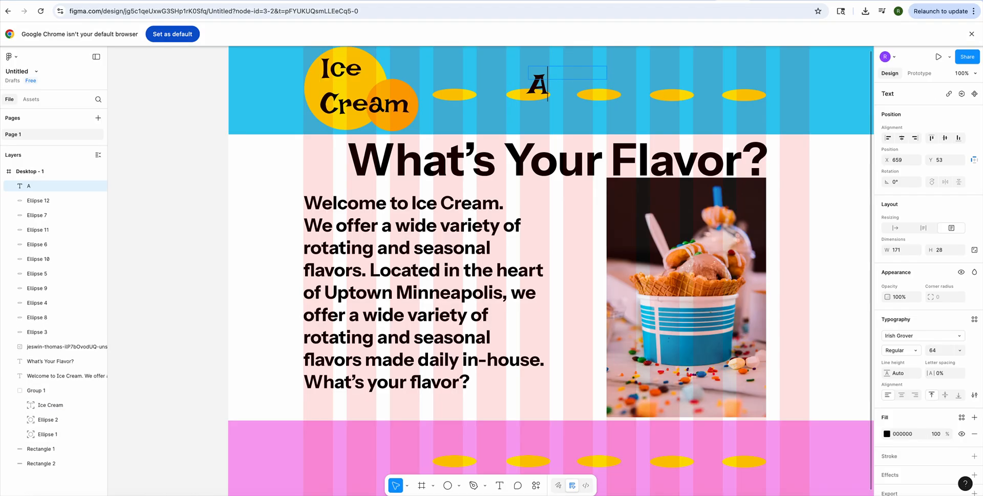
pyautogui.write('bout')
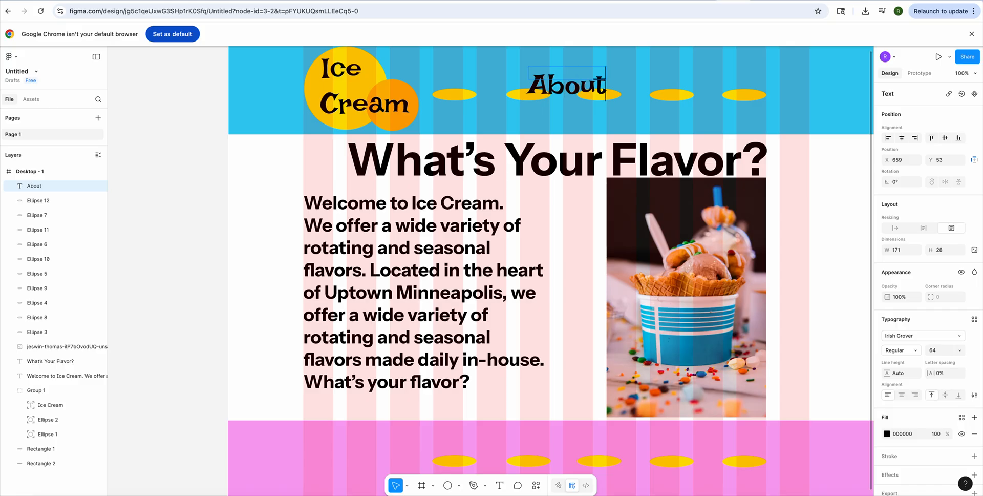
pyautogui.press('Escape')
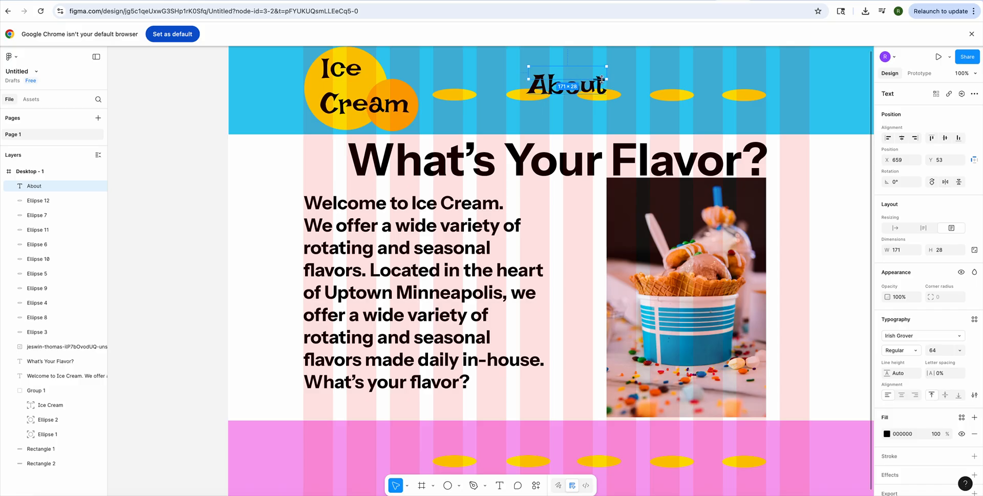
# Set the "About" label's font size to 24 and place it on the second header ellipse at X 624, Y 99
pyautogui.click(958, 351)
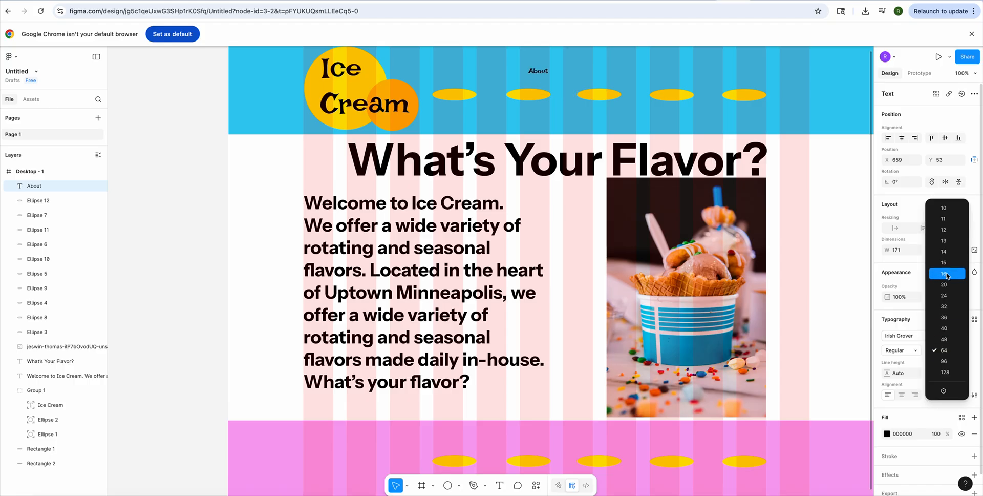
pyautogui.click(954, 302)
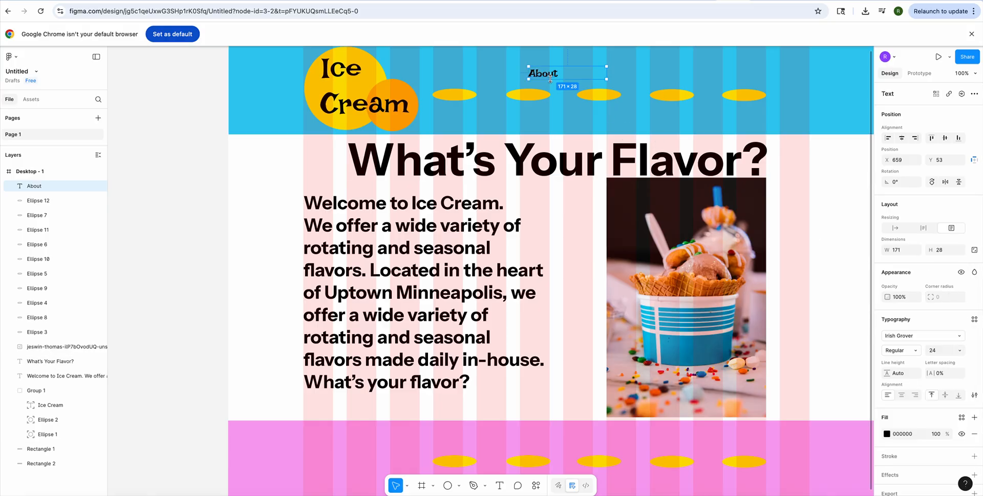
pyautogui.moveTo(557, 76); pyautogui.dragTo(467, 97)
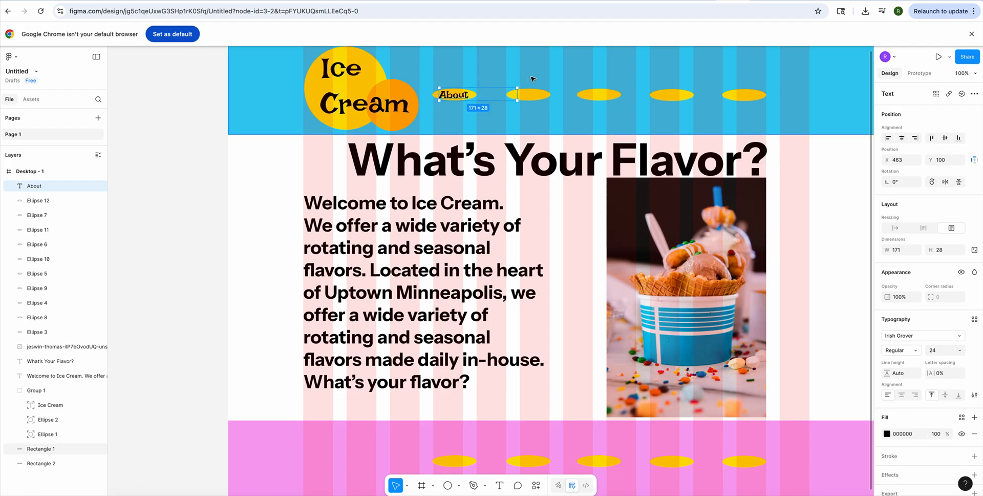
pyautogui.press('t')
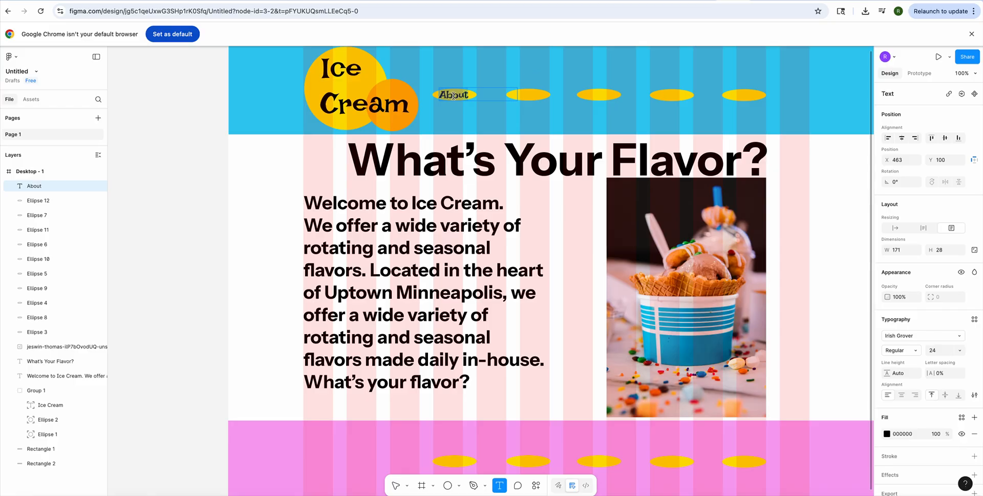
pyautogui.press('Escape')
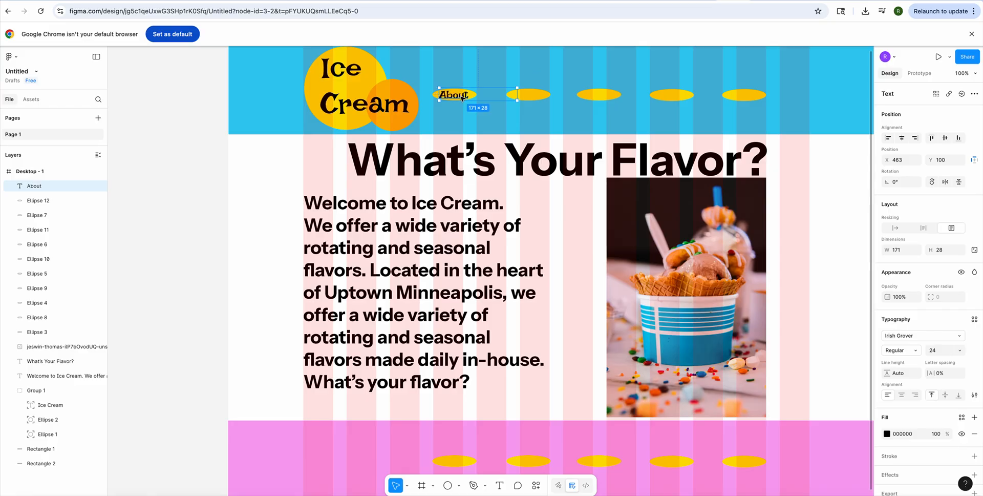
pyautogui.moveTo(461, 98); pyautogui.dragTo(534, 96)
# Add a "Home" text label in Irish Grover size 24 and place it on the first header ellipse
pyautogui.press('t')
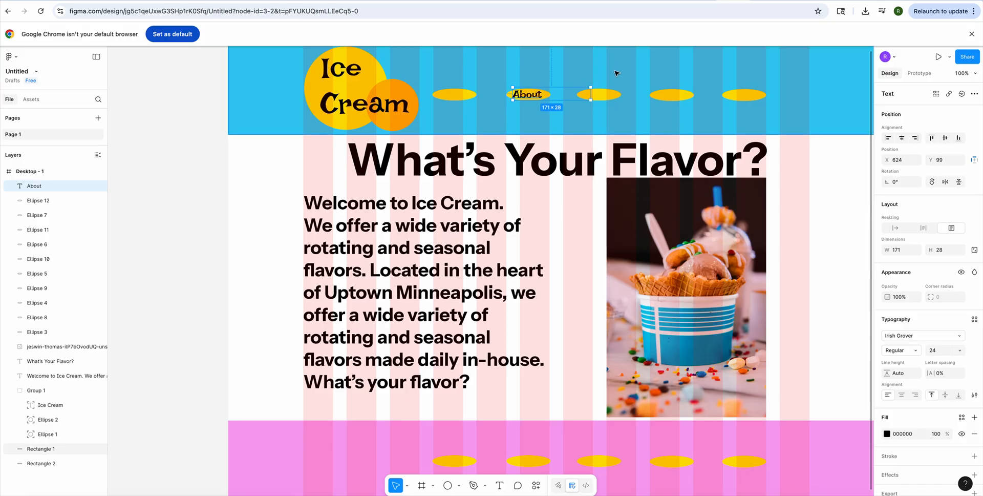
pyautogui.moveTo(614, 70); pyautogui.dragTo(682, 81)
pyautogui.write('Home')
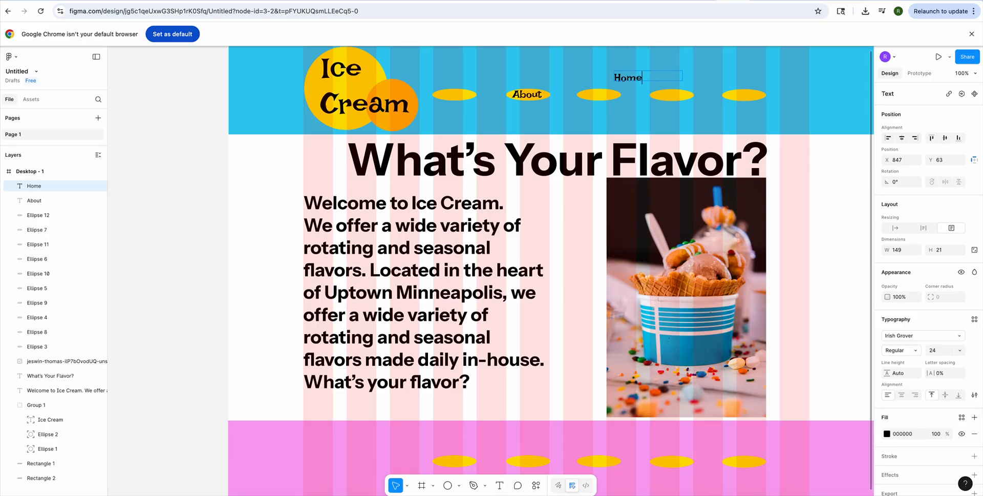
pyautogui.moveTo(650, 79); pyautogui.dragTo(463, 96)
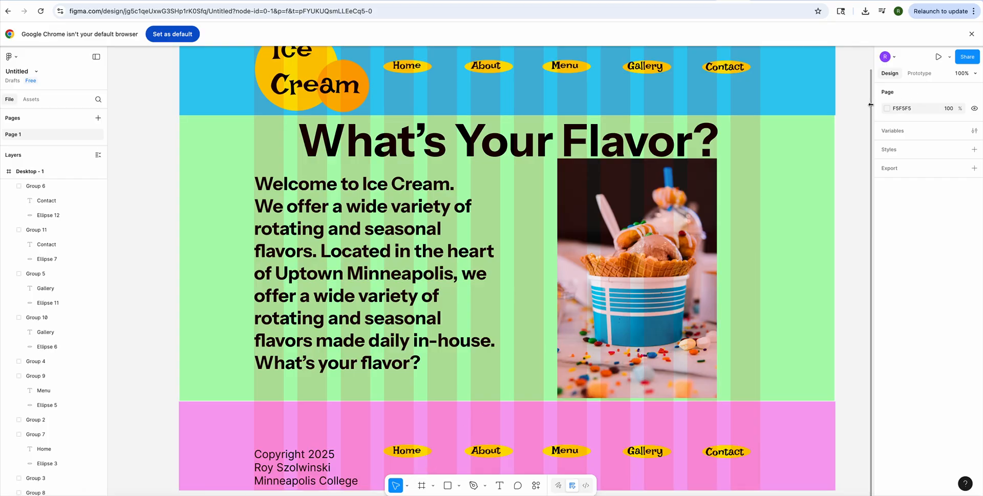
# Present the finished page as a prototype with Fill screen scaling and copy the prototype's share link
pyautogui.click(938, 57)
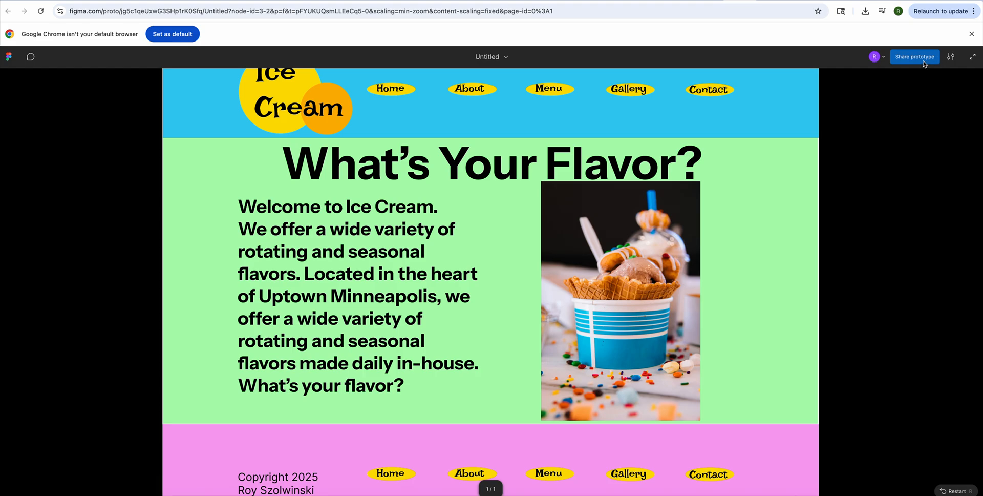
pyautogui.click(951, 57)
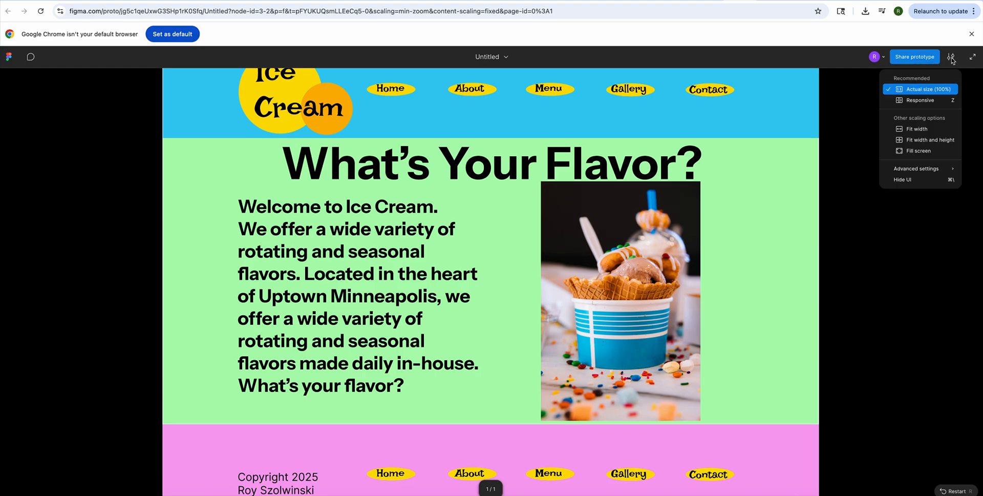
pyautogui.click(920, 152)
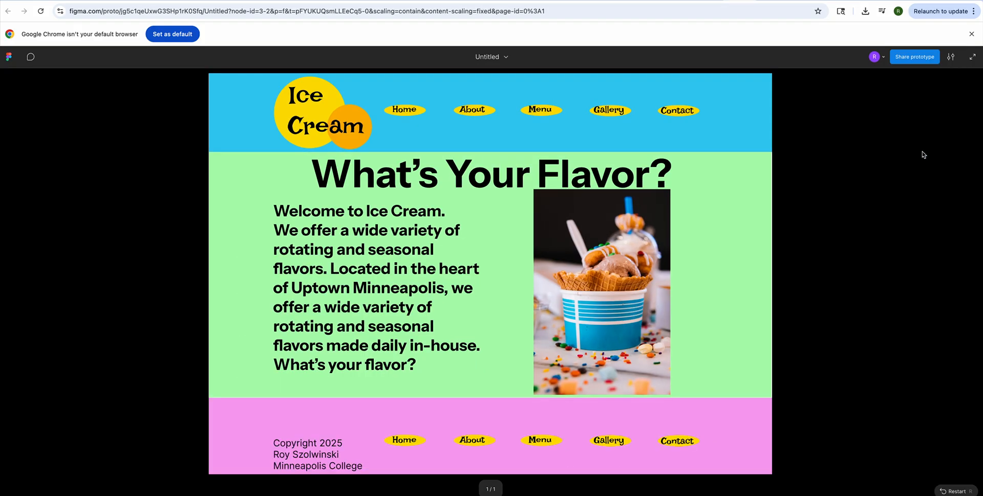
pyautogui.click(912, 60)
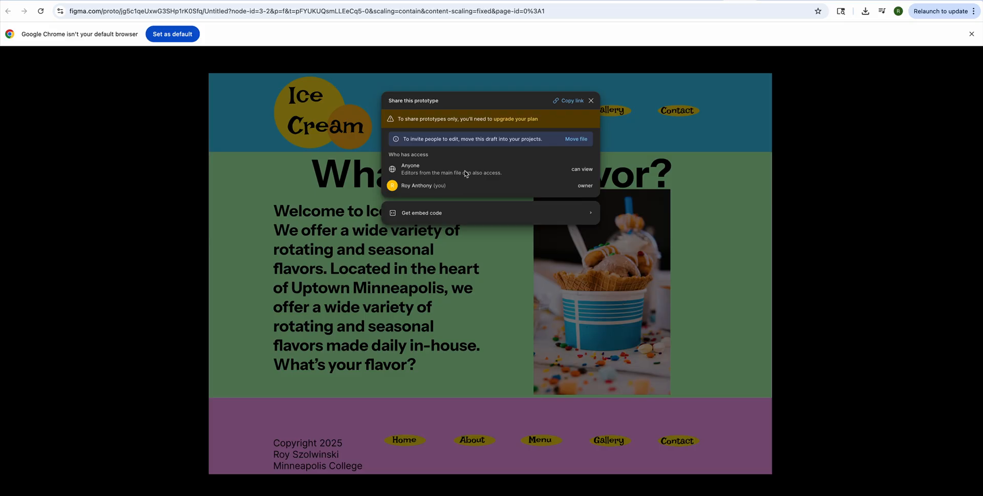
pyautogui.click(569, 102)
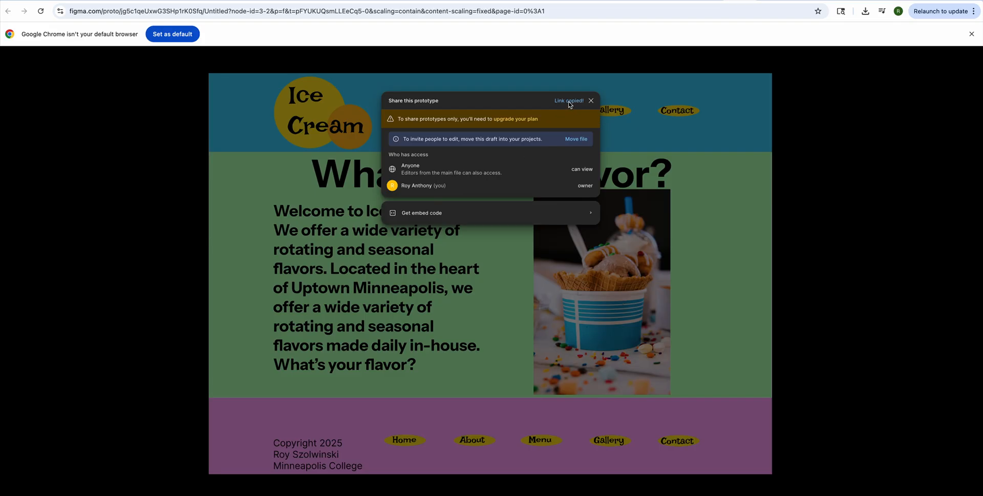